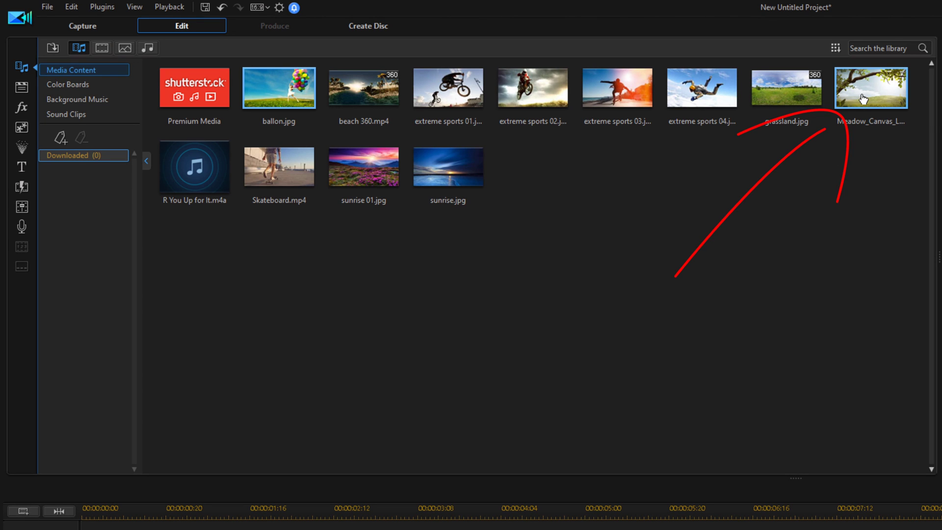
Place the Meadow_Canvas_Landscape image at the start of track 1 and set its duration to 15 seconds
drag(868, 91, 60, 529)
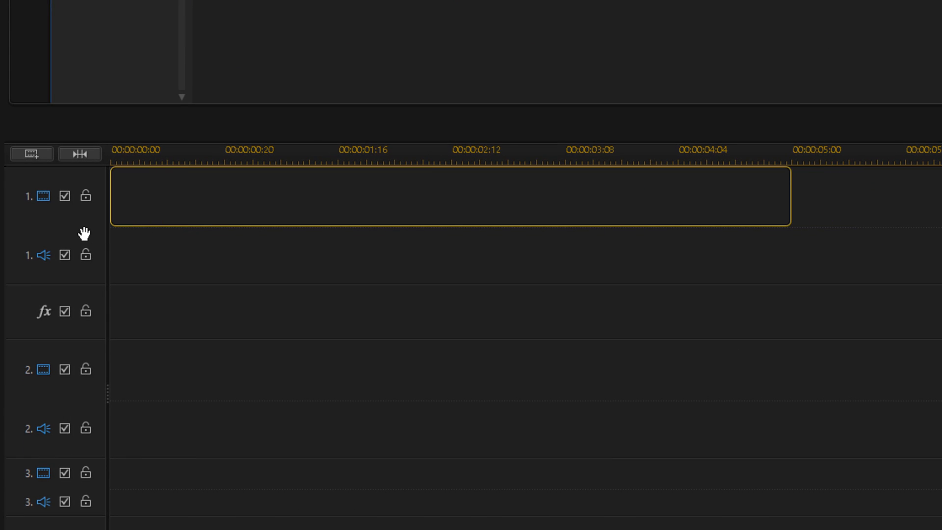
drag(84, 233, 85, 234)
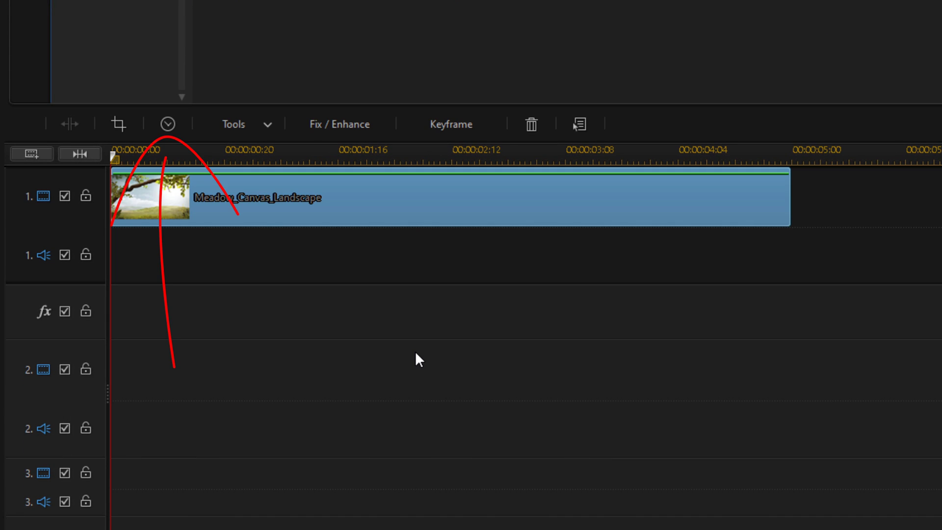
click(163, 130)
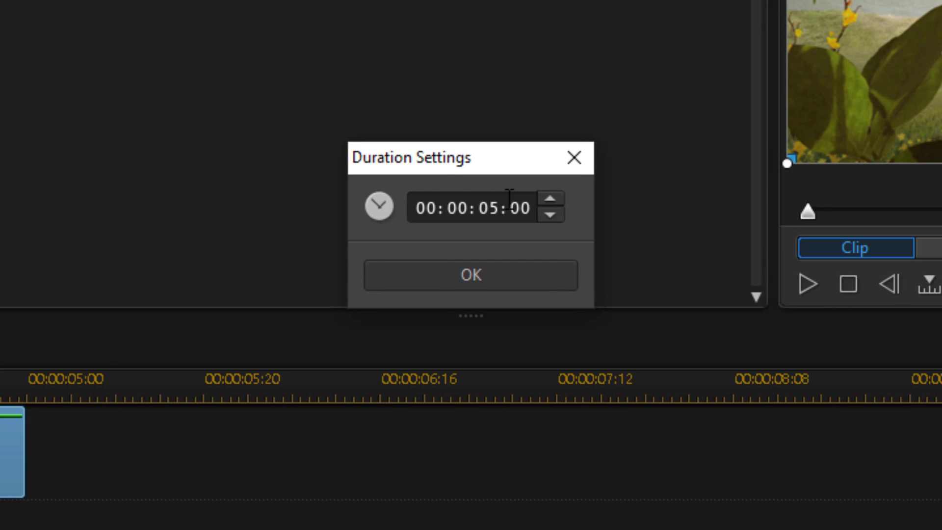
click(491, 210)
text(15)
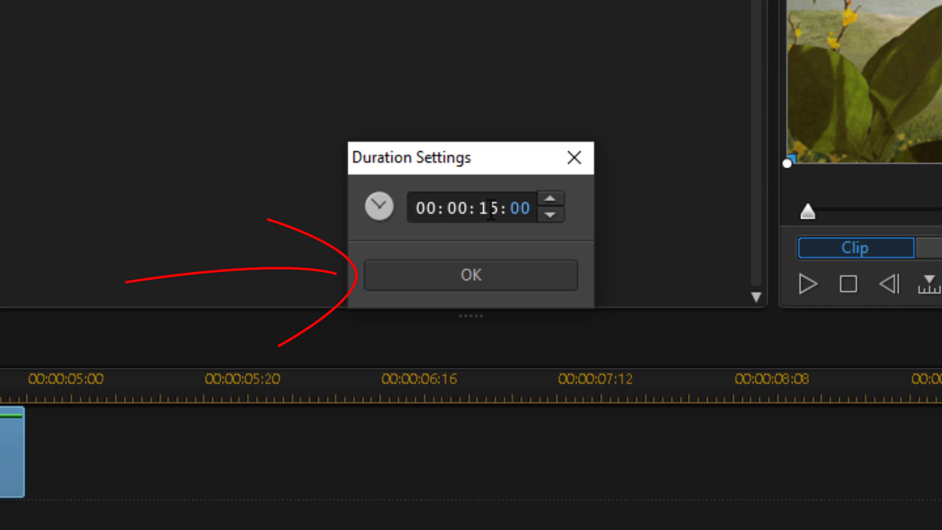
click(453, 281)
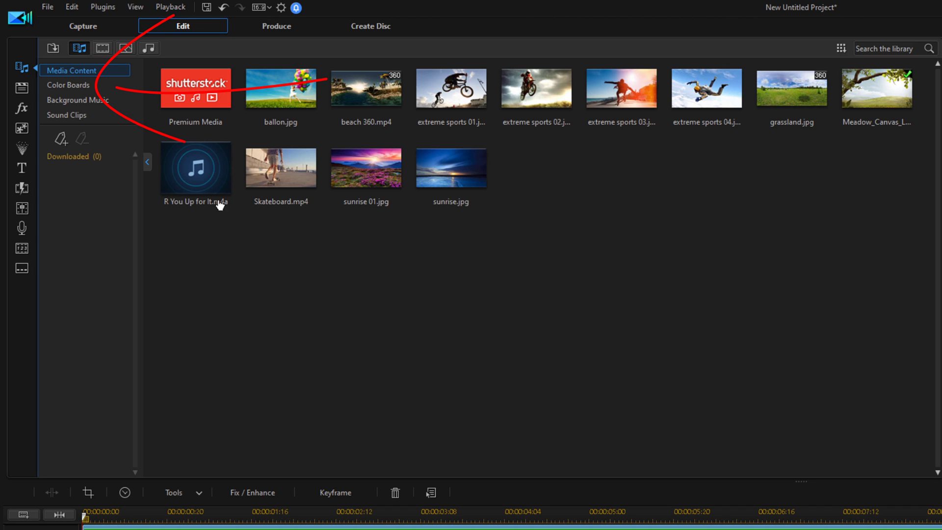
Place the black 0,0,0 color board on track 2 at 00:00:02:12 and set its duration to 10 seconds
click(63, 89)
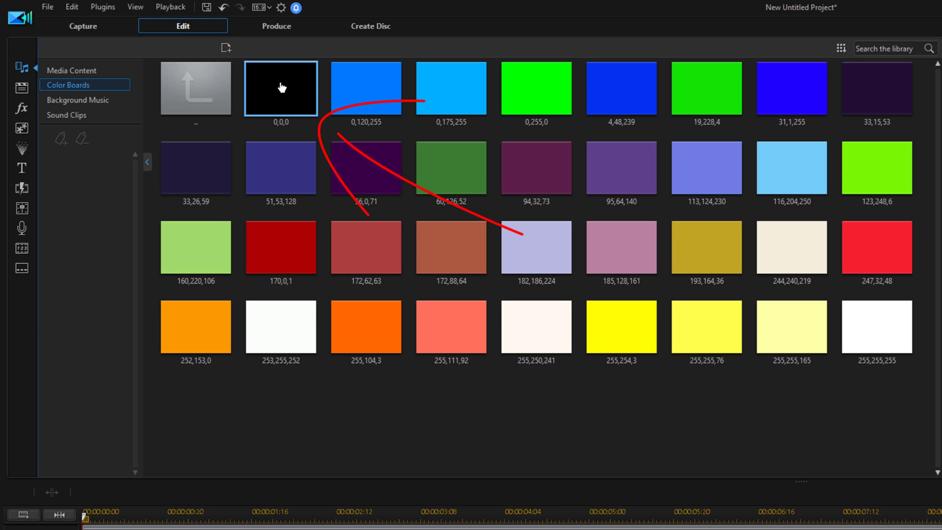
mouse_move(282, 87)
mouse_down()
mouse_move(356, 390)
mouse_move(367, 529)
mouse_move(349, 529)
mouse_up()
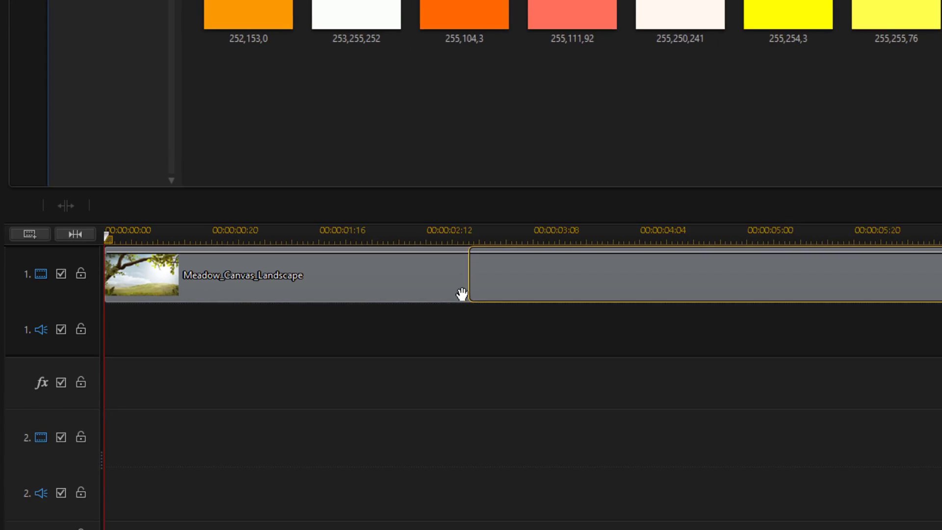
drag(470, 301, 452, 383)
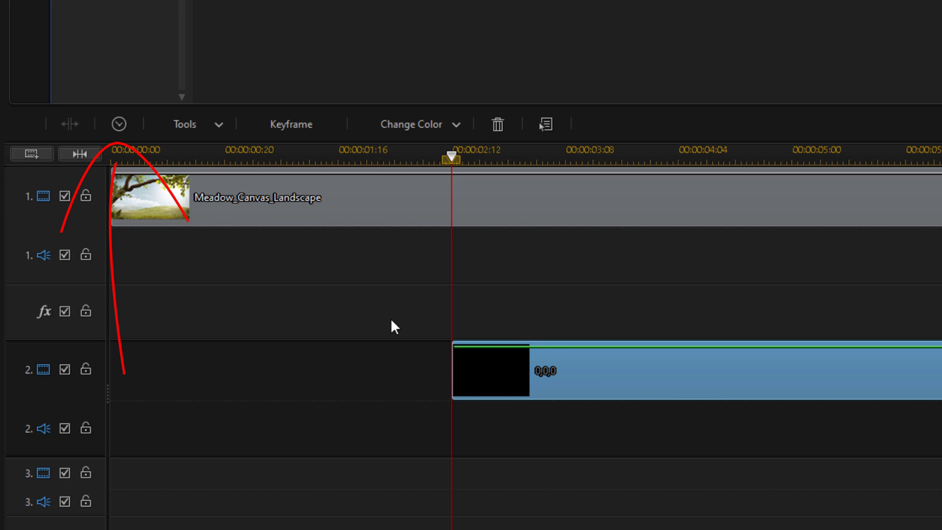
click(114, 124)
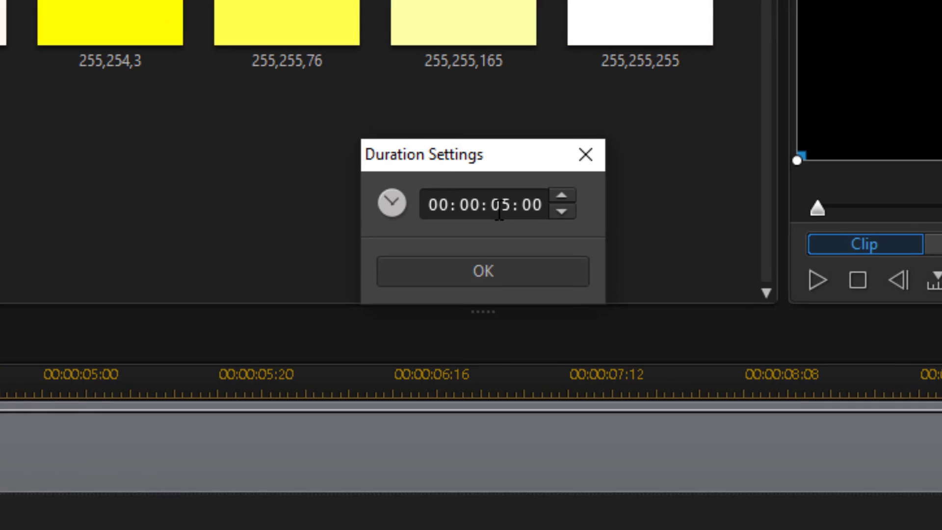
click(499, 212)
text(10)
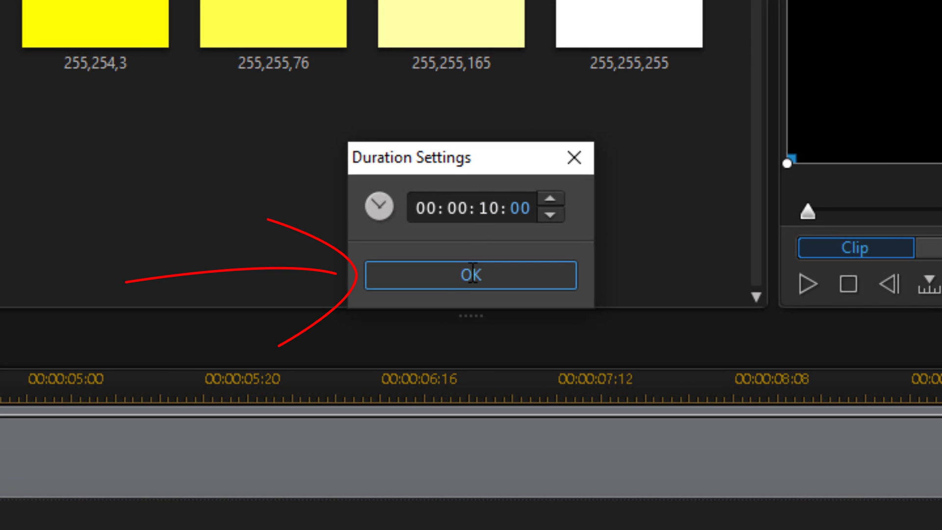
click(442, 281)
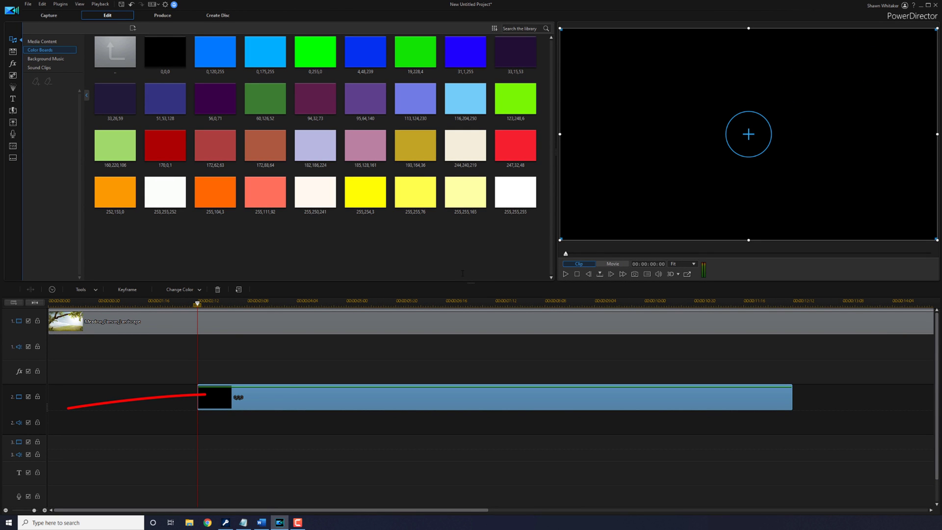
Turn off the black color board's aspect ratio lock and set its scale to width 0.550 and height 0.400
double_click(307, 403)
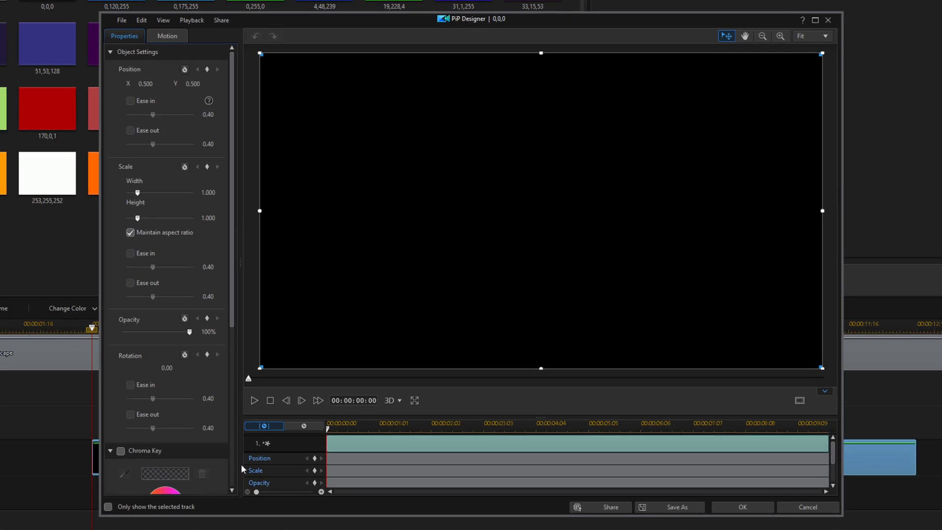
click(114, 232)
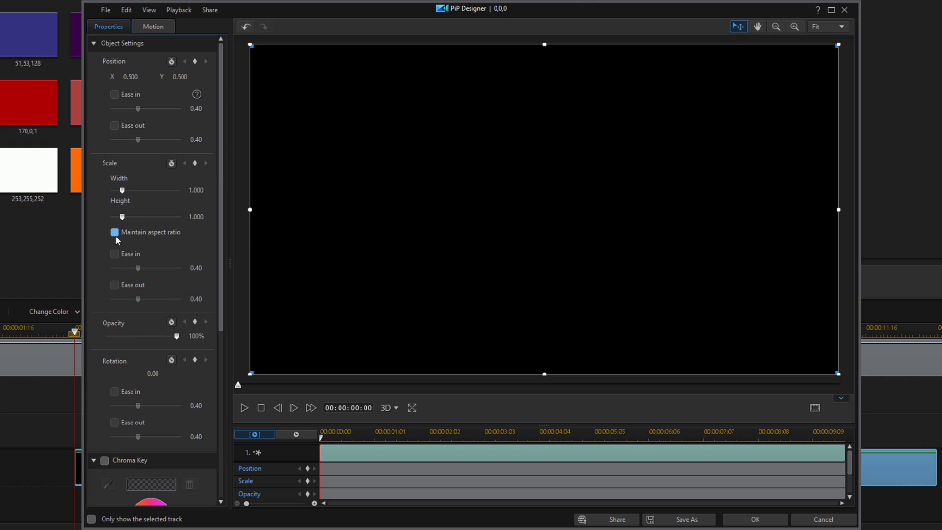
click(202, 191)
drag(203, 191, 172, 189)
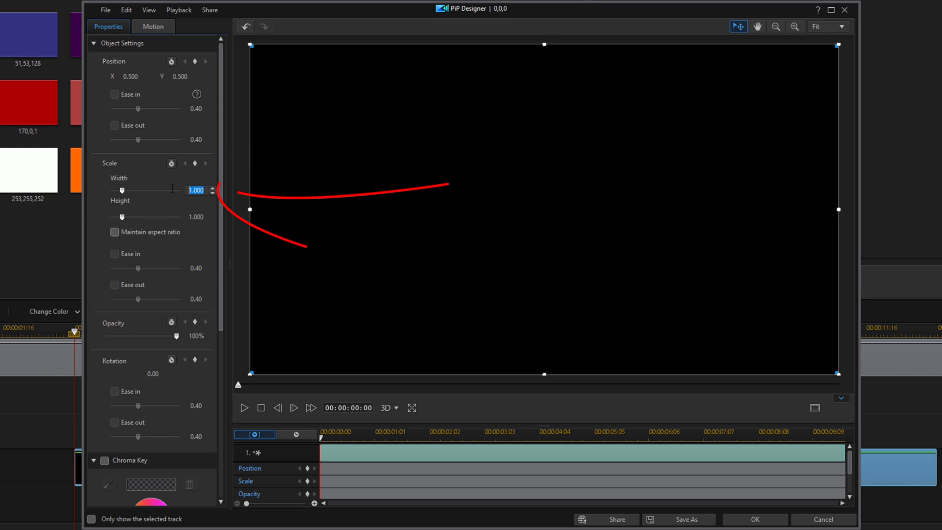
text(0.550)
key(Return)
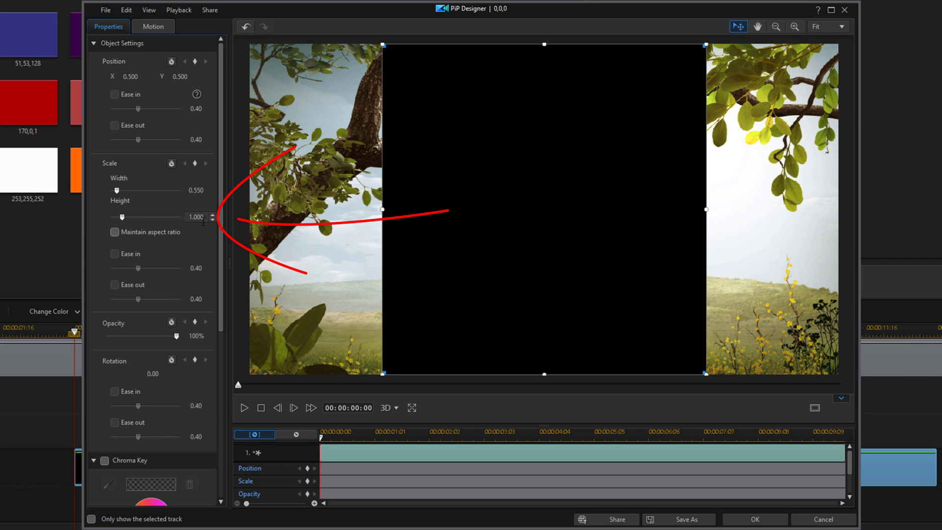
drag(205, 217, 170, 214)
text(0.400)
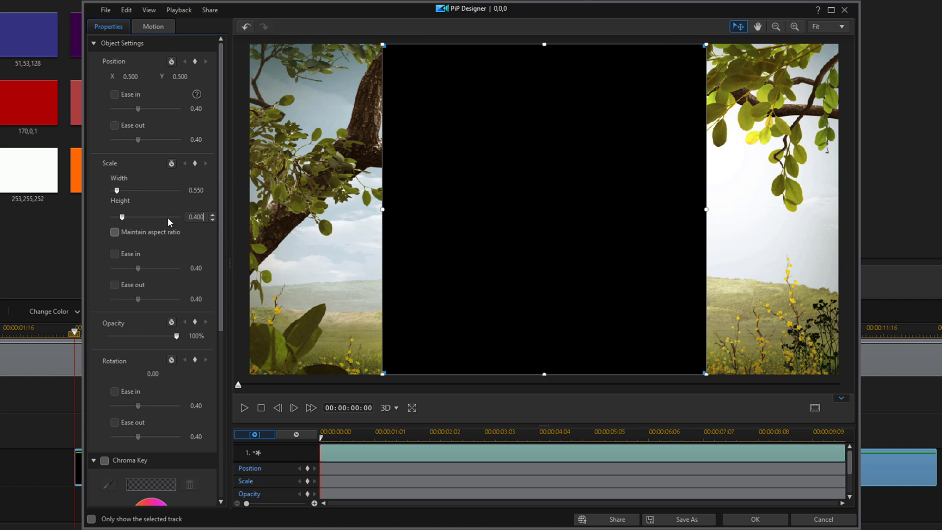
key(Return)
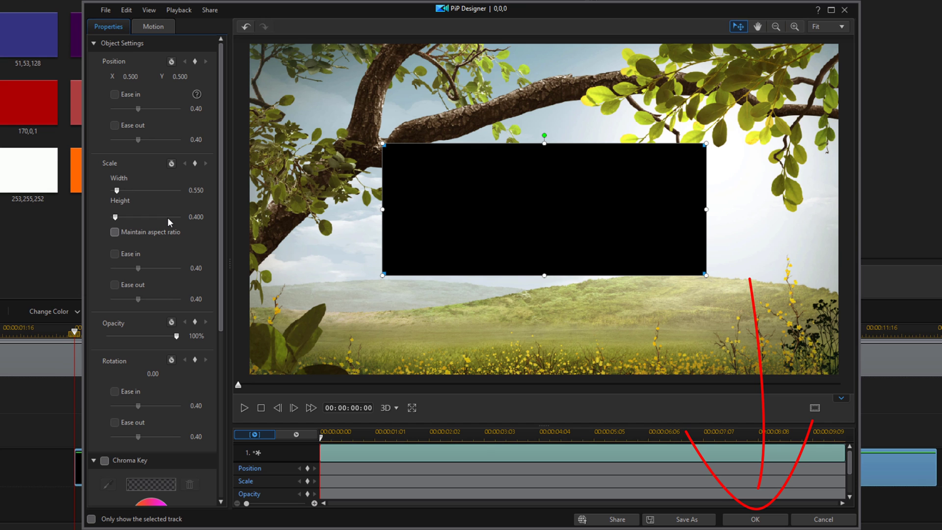
click(741, 519)
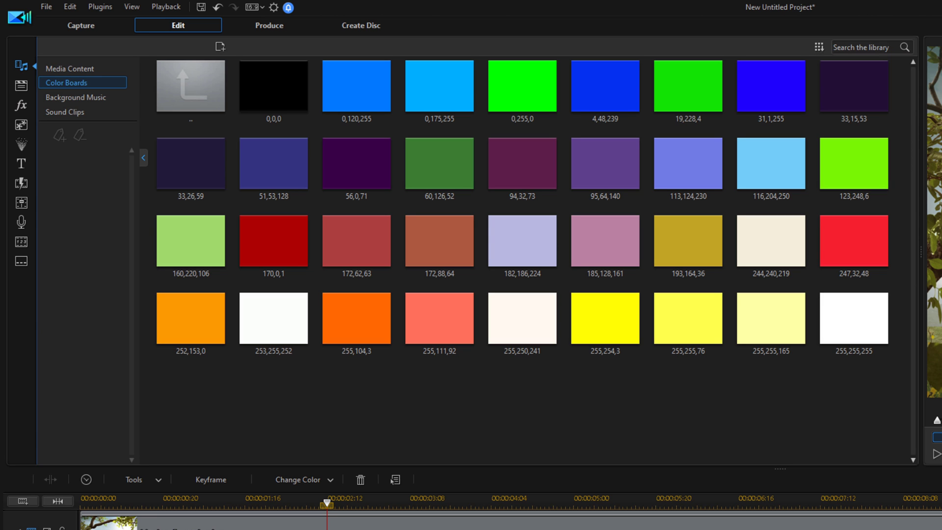
Create a new gray color board with RGB 128,128,128 from the color selector's basic colors
drag(417, 181, 243, 64)
drag(267, 148, 333, 39)
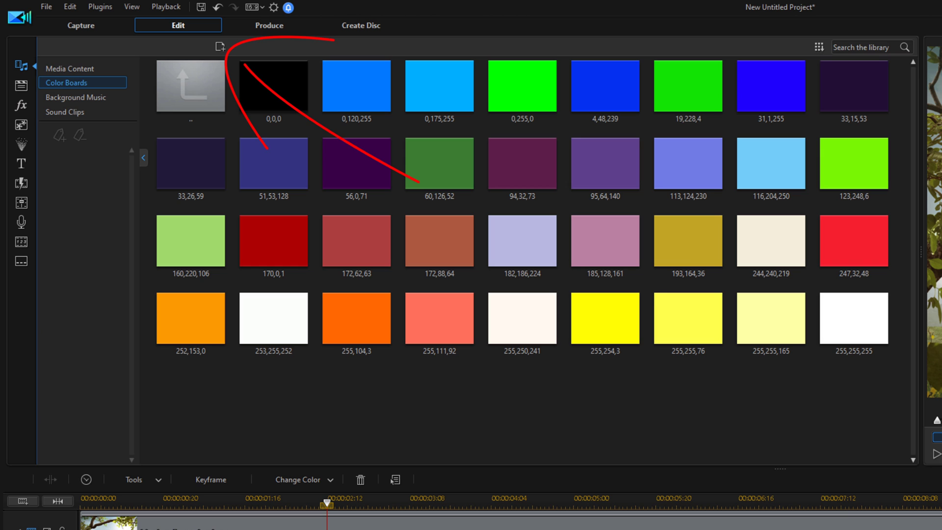
click(219, 47)
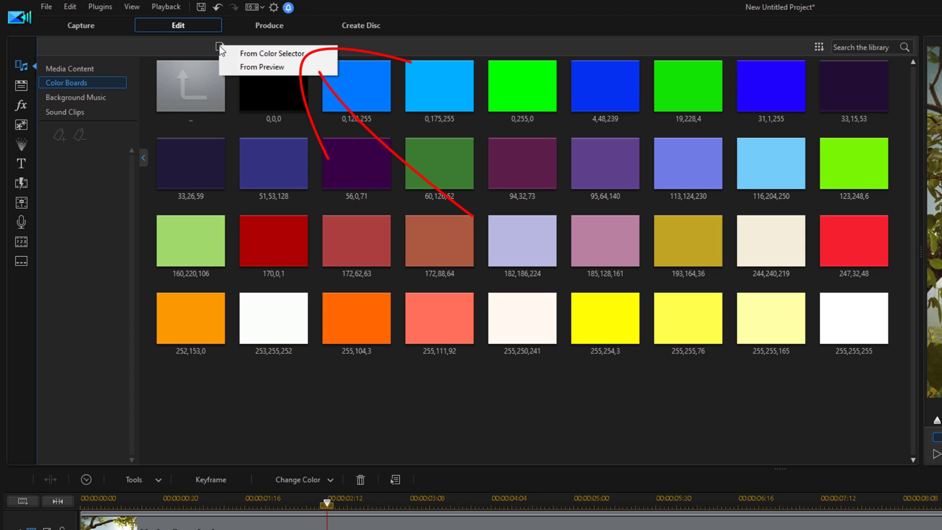
click(247, 53)
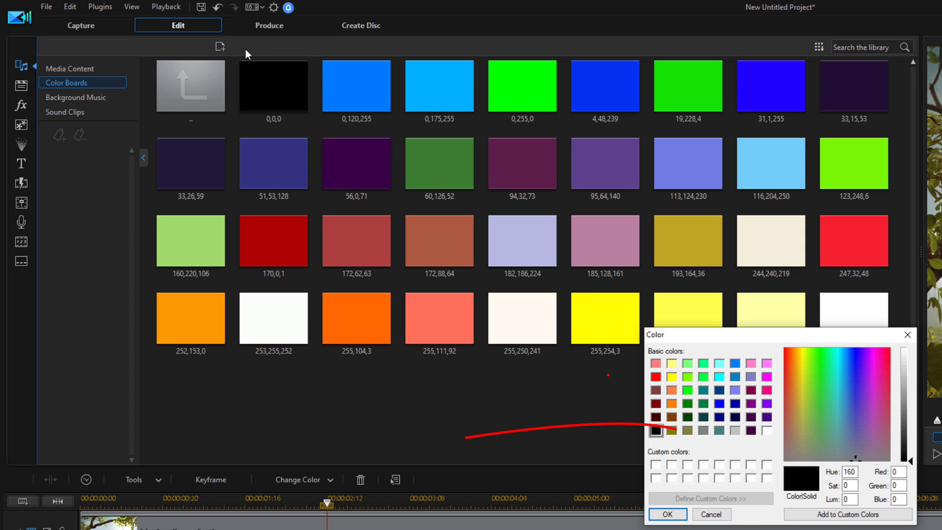
click(702, 430)
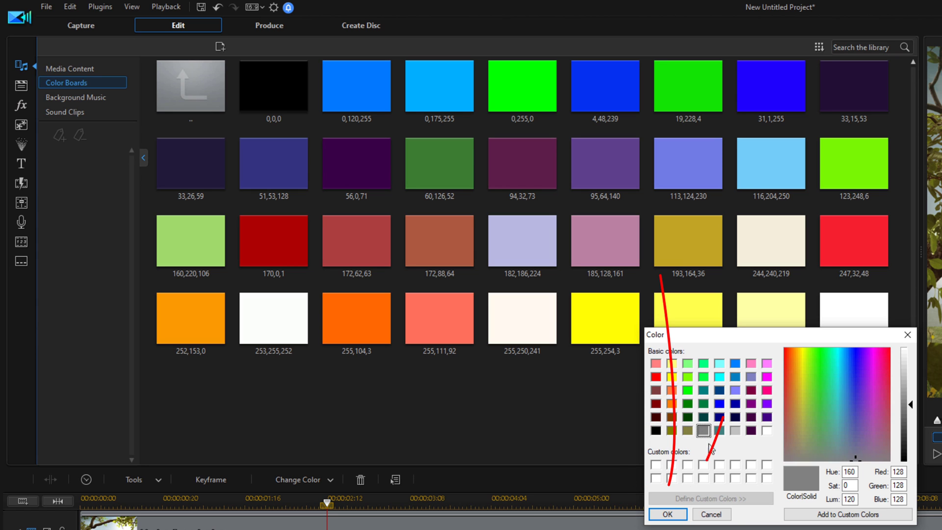
click(667, 514)
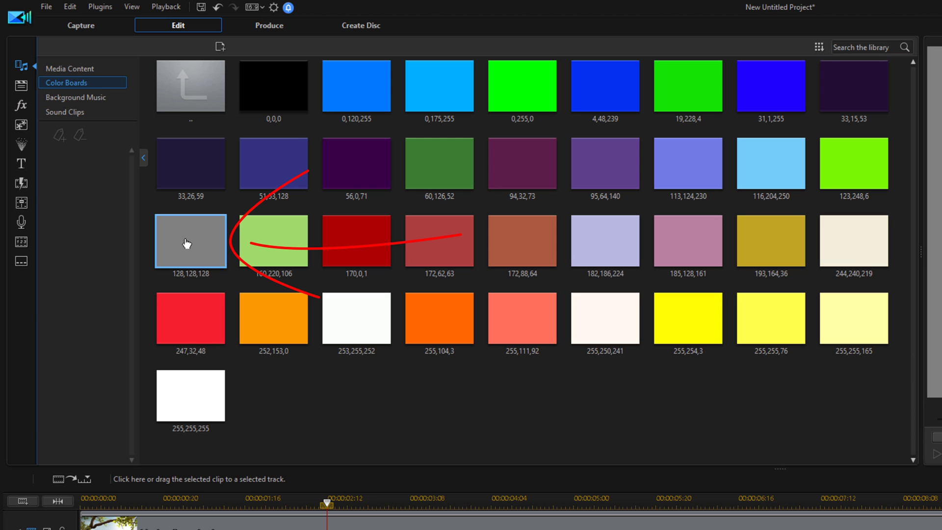
Place the gray 128,128,128 color board on track 3 at 00:00:02:12 and set its duration to 10 seconds
drag(186, 244, 451, 510)
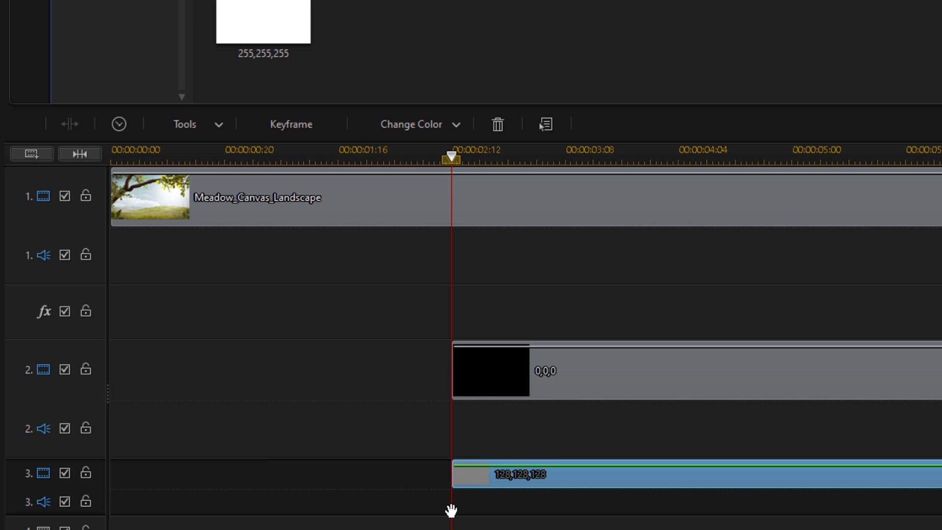
click(119, 124)
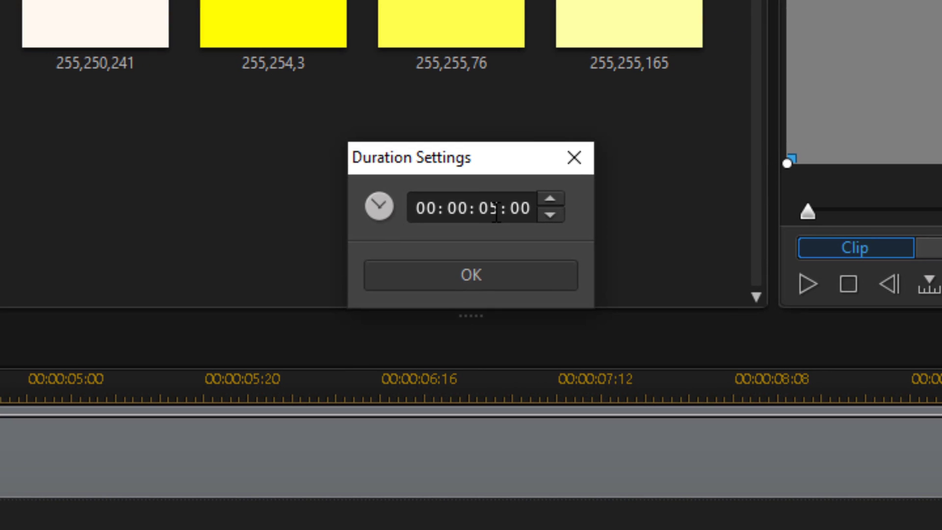
click(496, 214)
text(10:00)
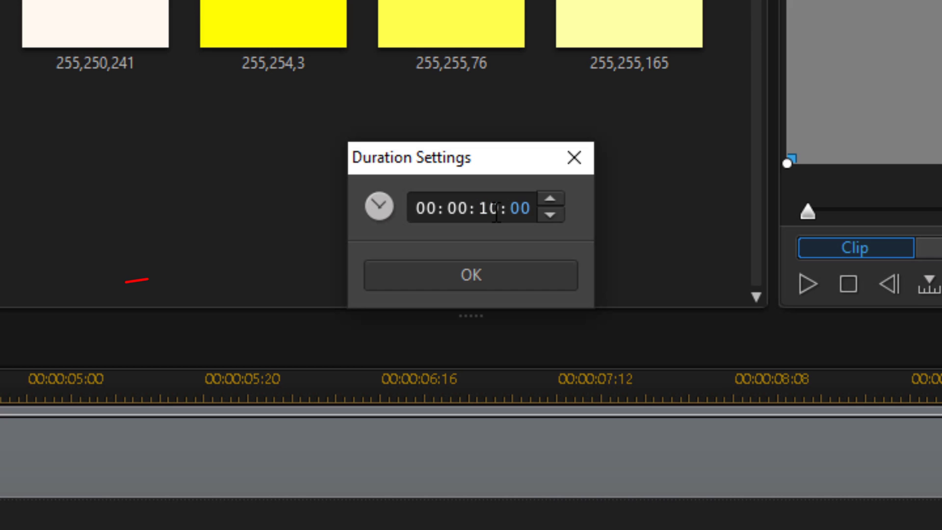
click(506, 277)
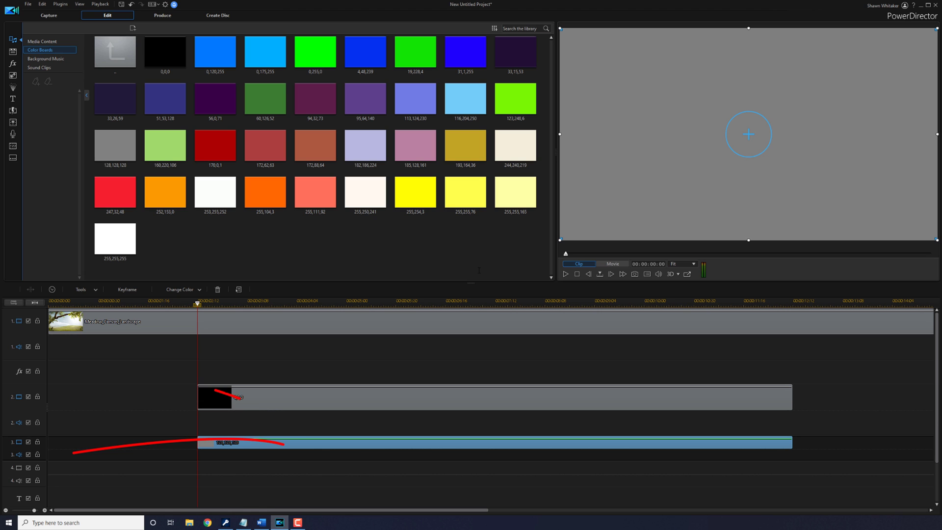
Turn off the gray color board's aspect ratio lock and set its scale to width 0.400 and height 0.100
double_click(311, 444)
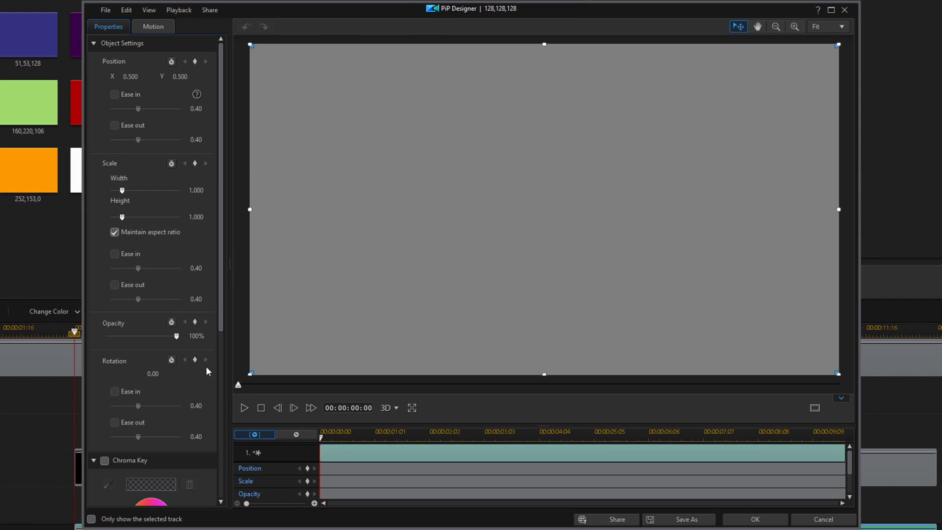
click(115, 232)
click(197, 190)
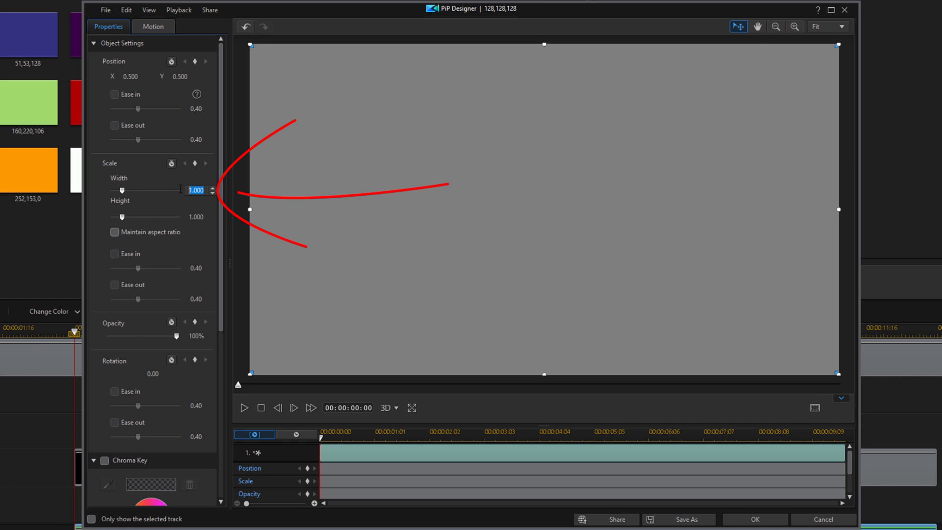
text(0.4)
key(Return)
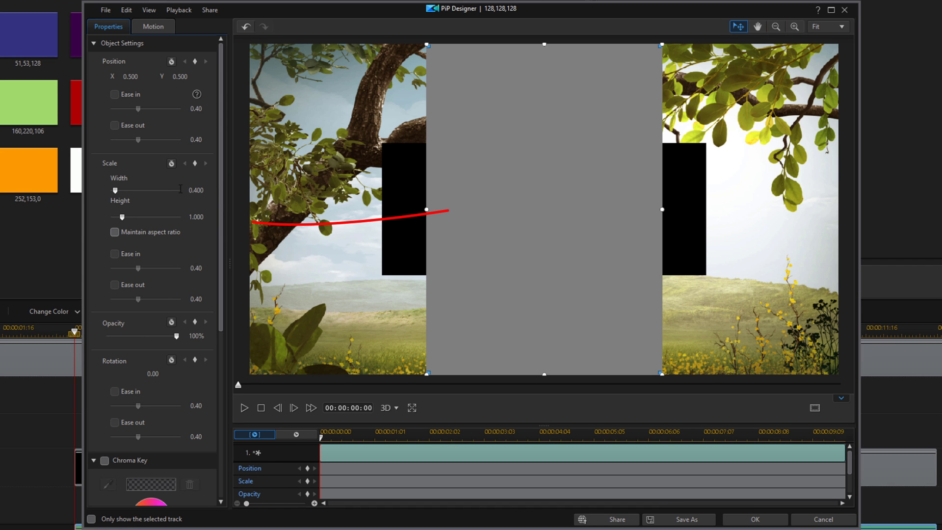
double_click(206, 217)
text(0.1)
key(Return)
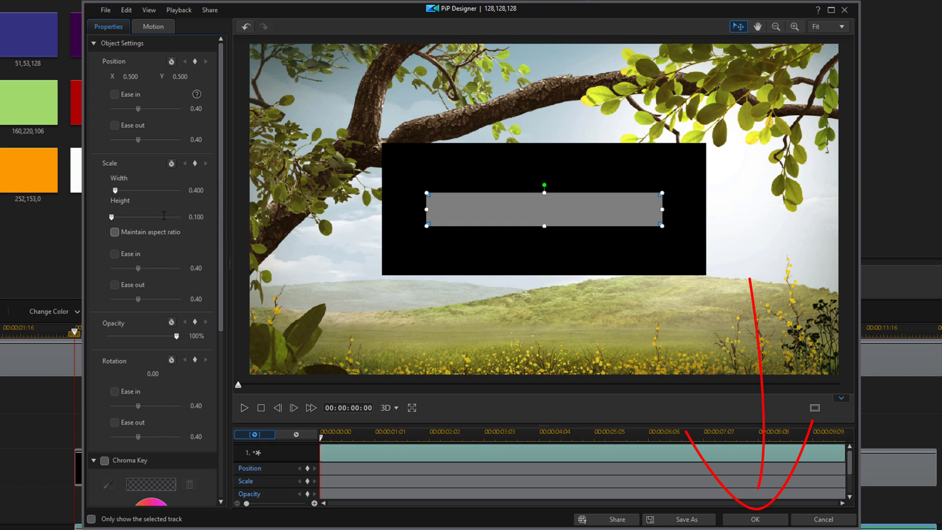
click(755, 518)
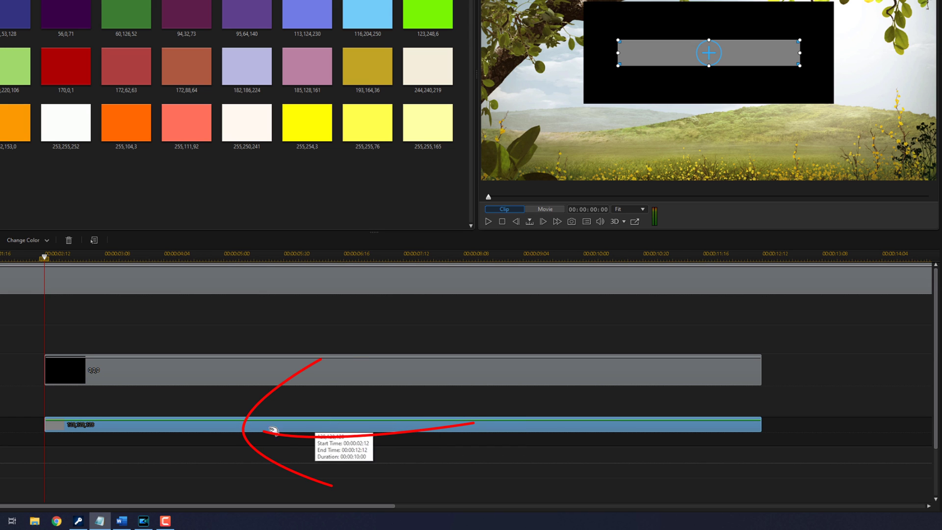
Copy the gray 128,128,128 color board and paste it with overwrite onto track 4 at 00:00:02:12
right_click(231, 431)
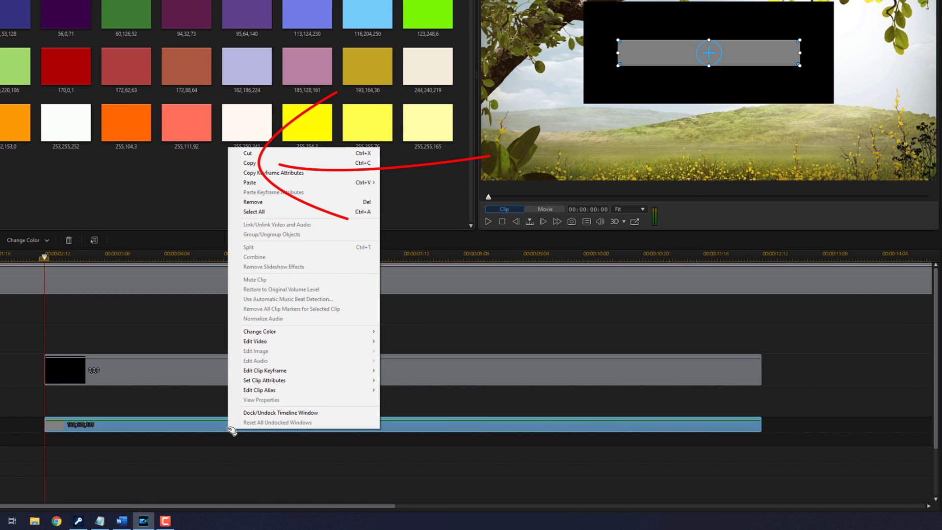
click(261, 164)
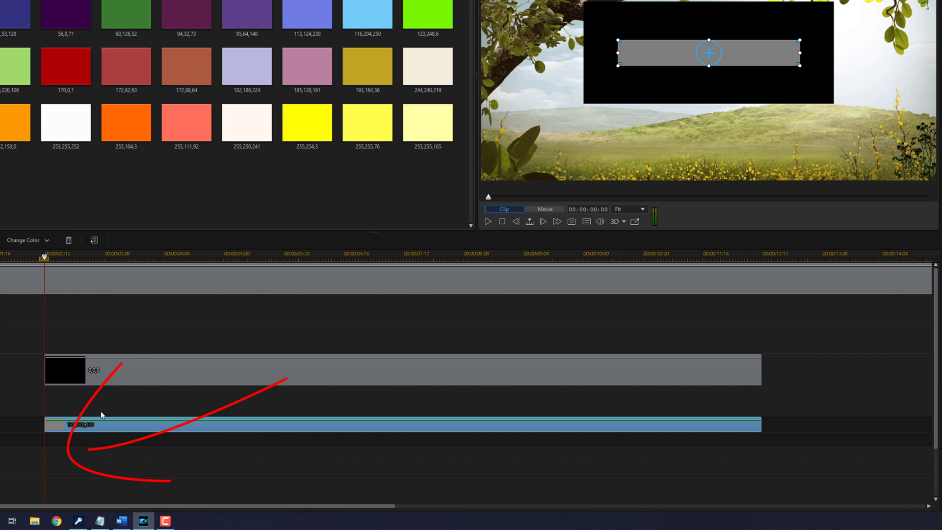
click(56, 454)
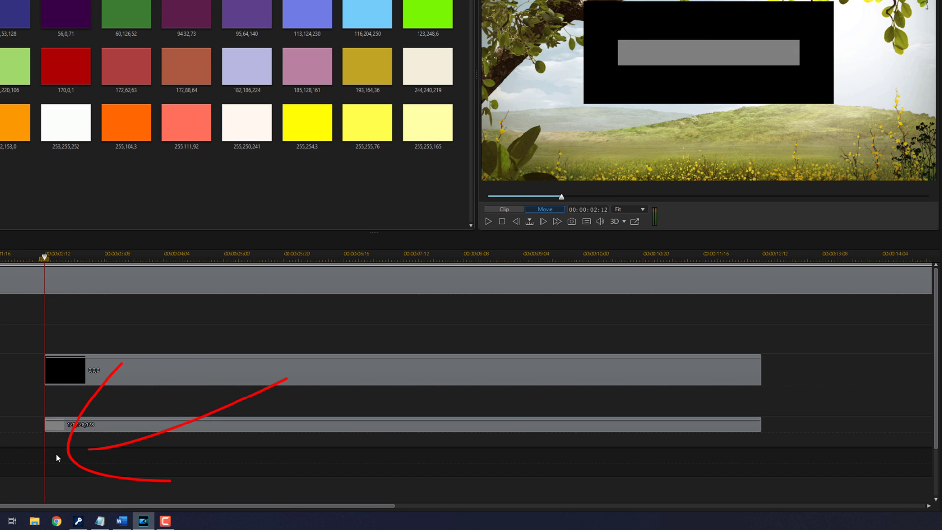
right_click(56, 454)
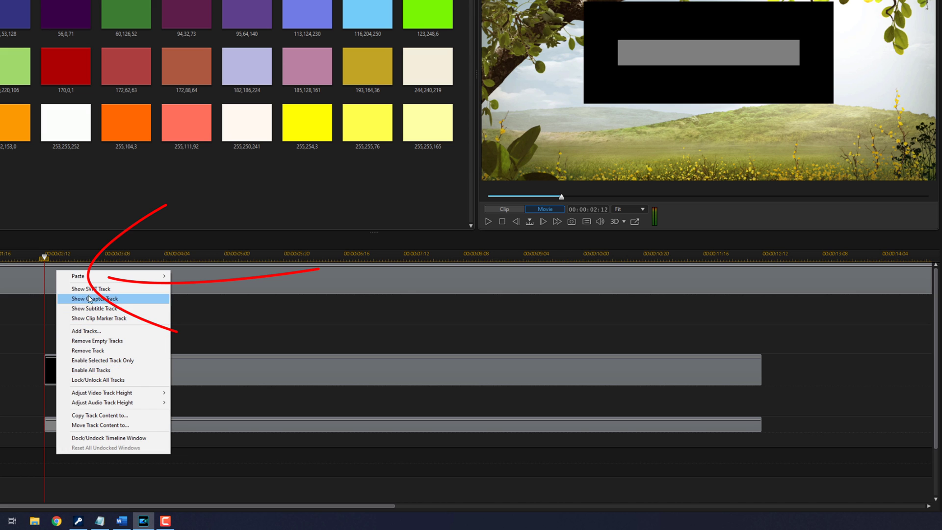
mouse_move(101, 276)
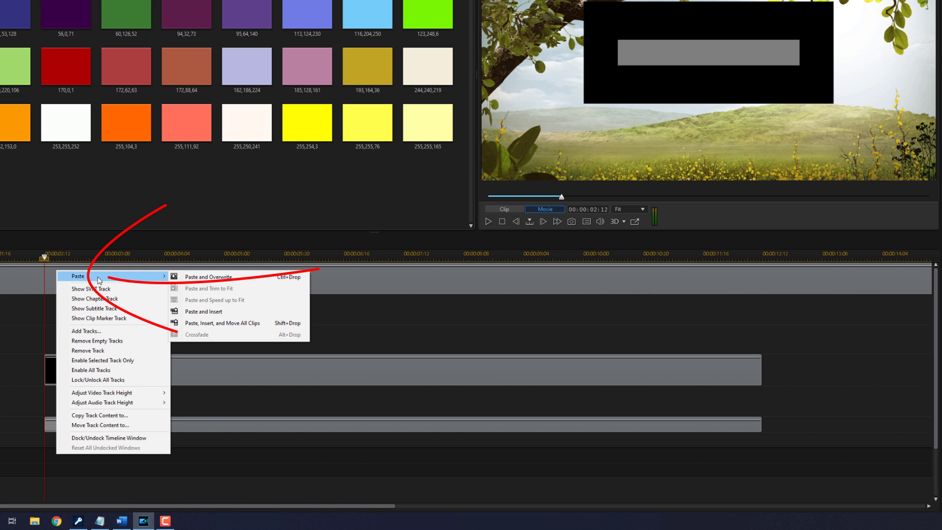
click(194, 278)
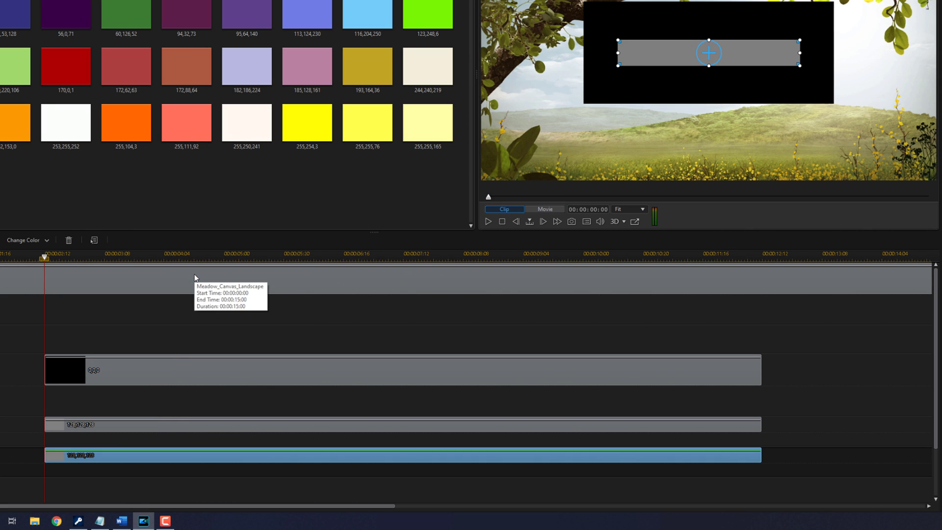
Change the color of the track 4 color board to the basic blue with RGB 0,128,255
right_click(202, 461)
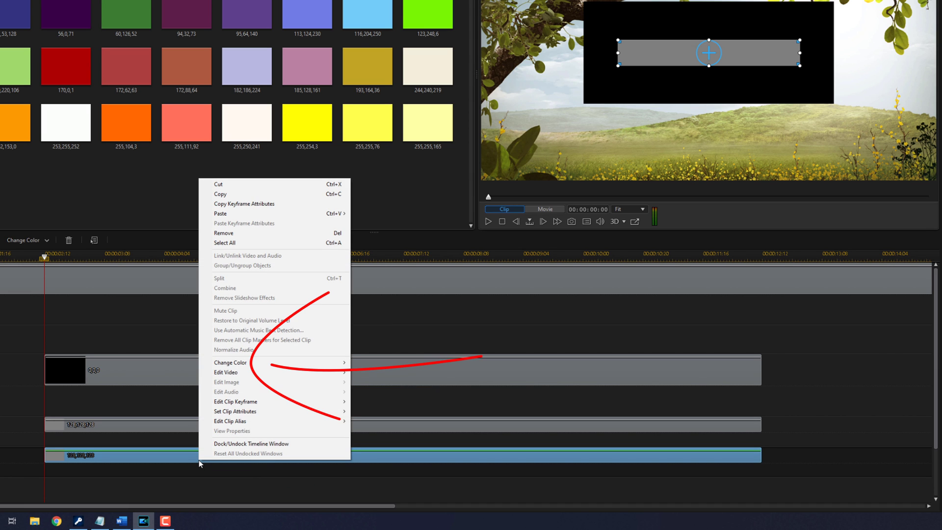
mouse_move(241, 366)
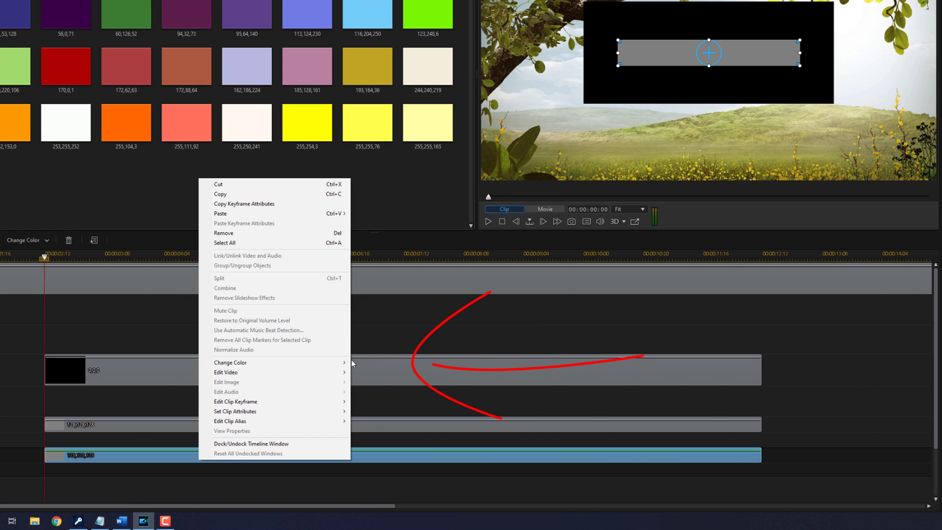
mouse_move(337, 363)
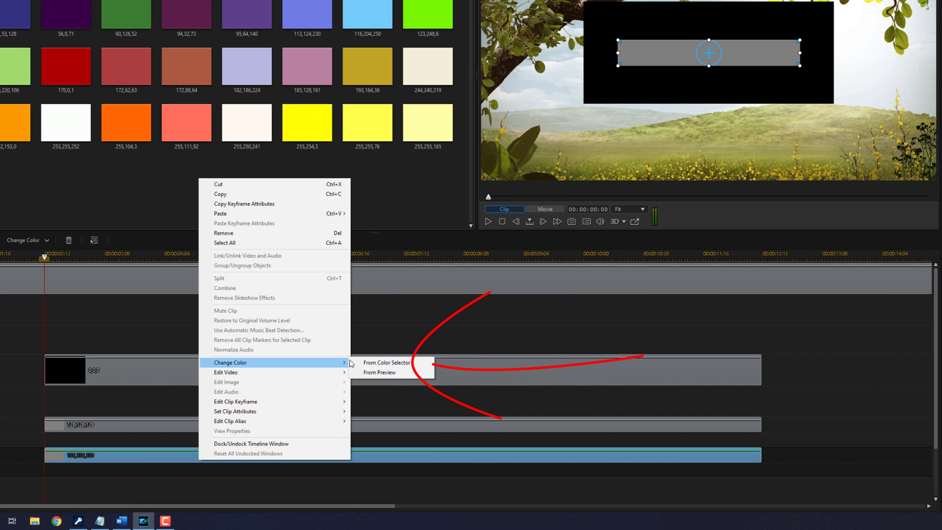
click(388, 363)
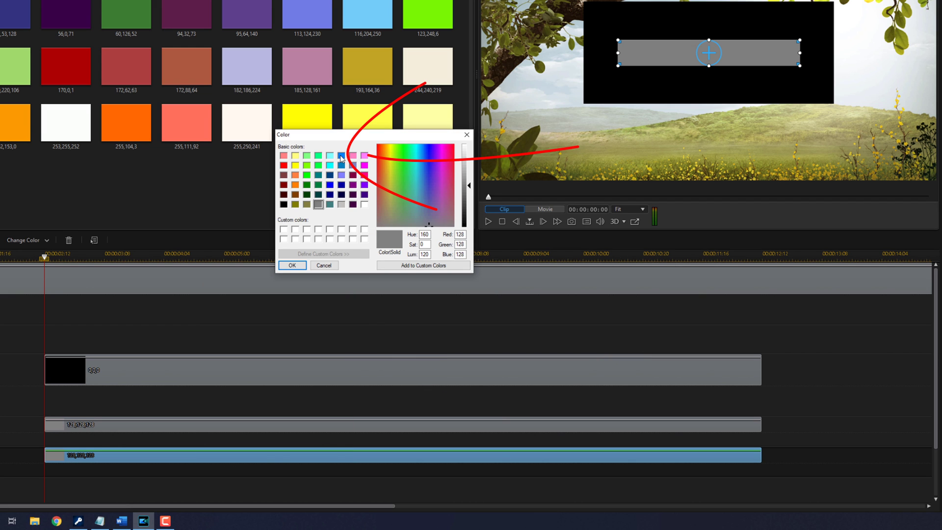
click(341, 156)
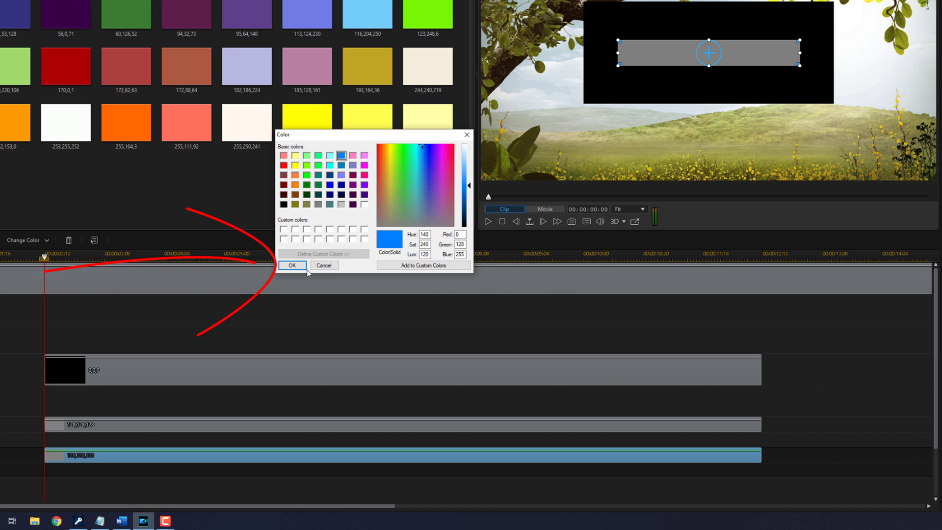
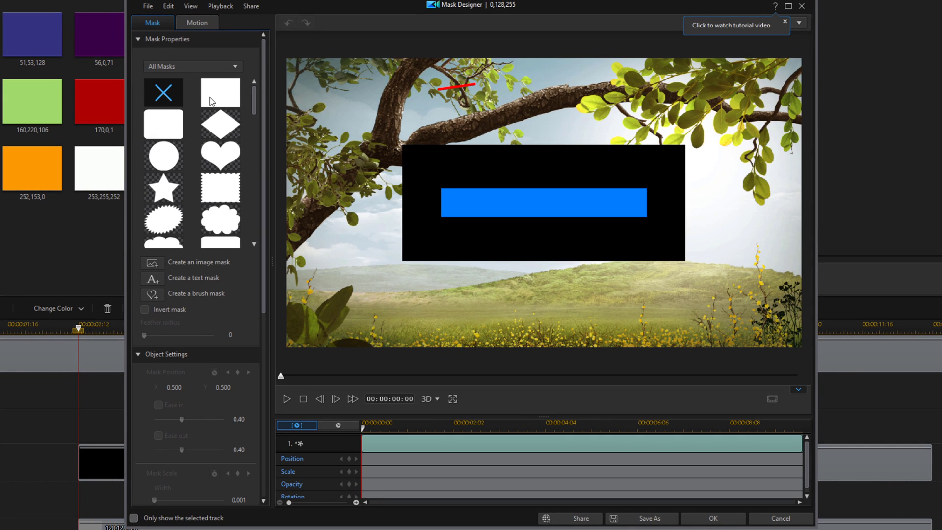
Apply a rectangle mask to the blue color board and stretch it to the bar's full width, mask scale width 1.000
click(232, 98)
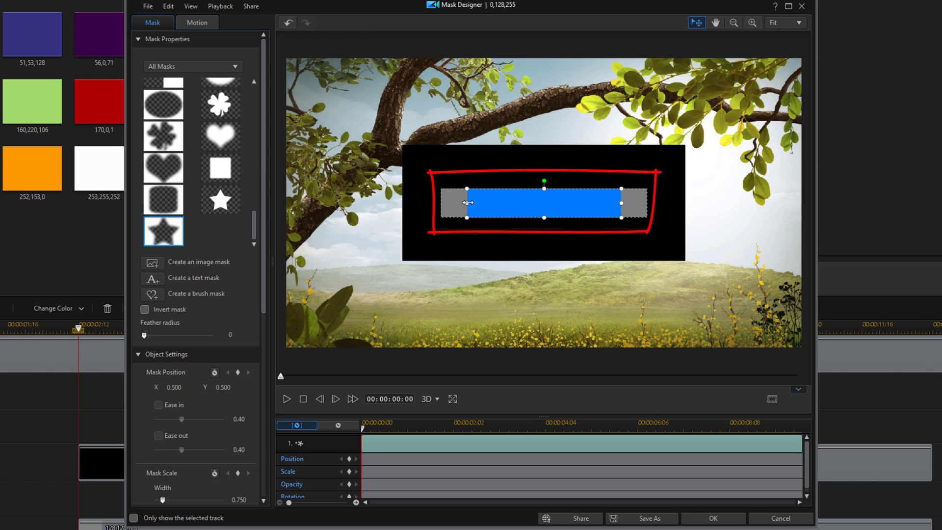
drag(466, 202, 441, 203)
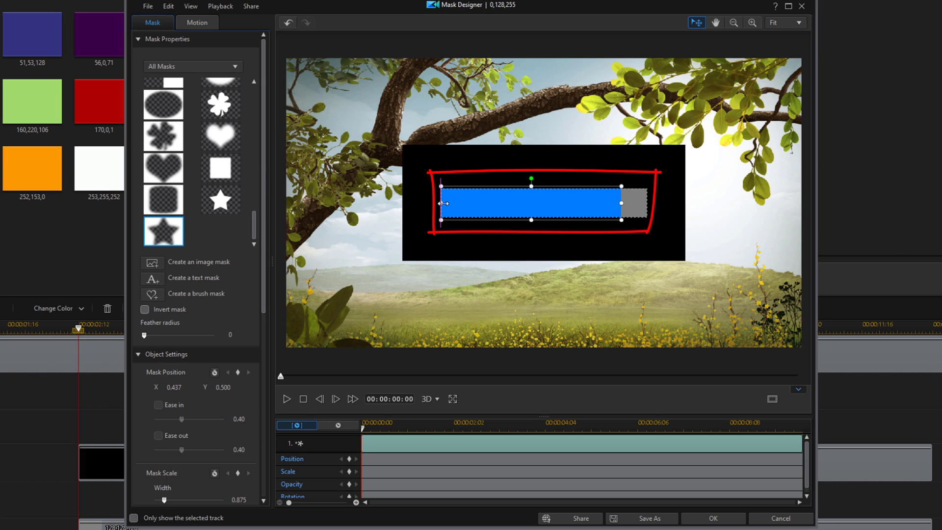
drag(622, 203, 643, 205)
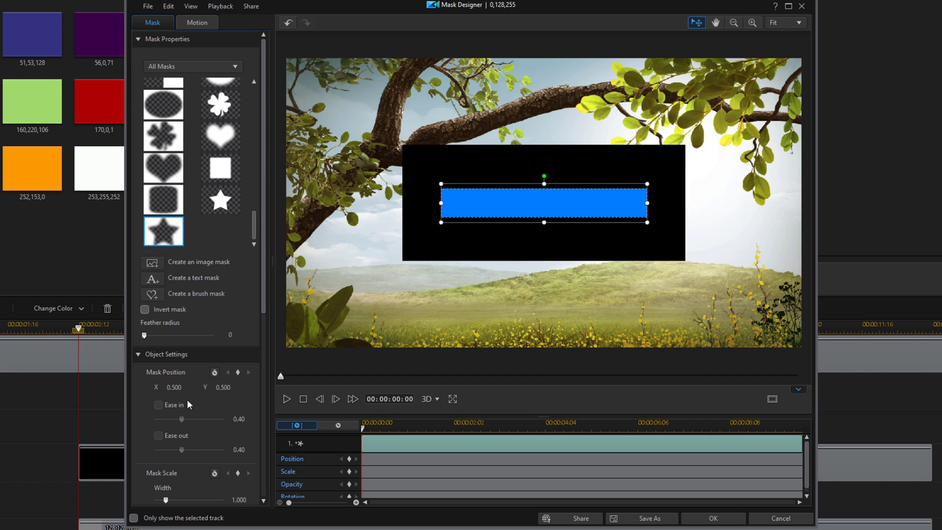
Set the mask's X position to -0.500 and add a position keyframe at 00:00:01:00
click(181, 387)
text(-0.5)
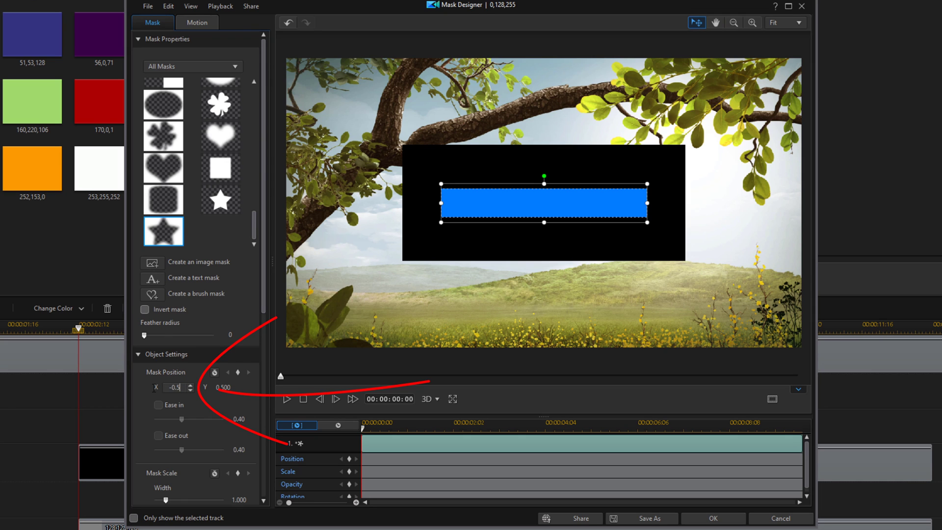
key(Return)
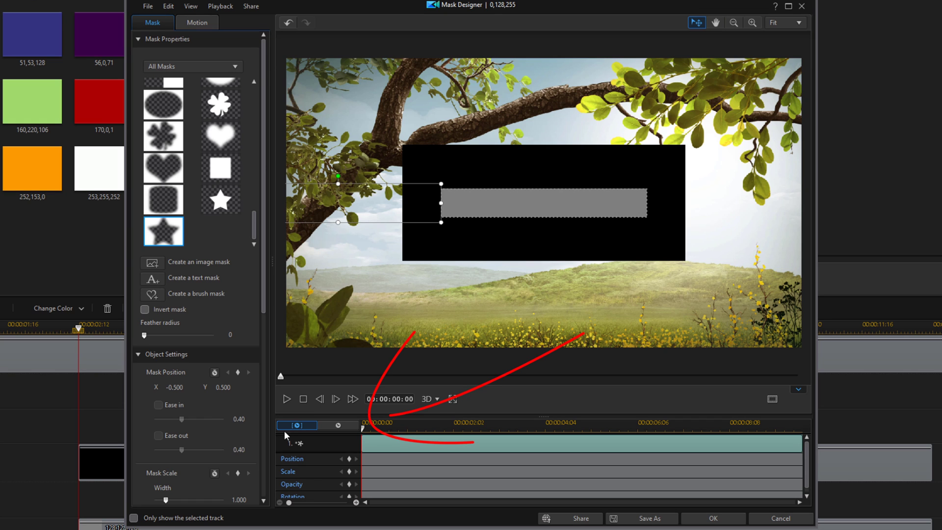
drag(363, 430, 405, 442)
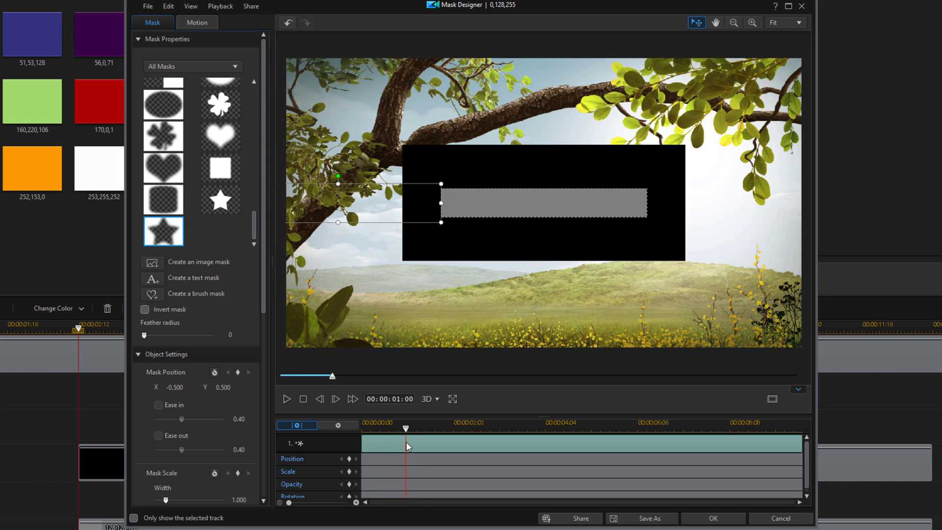
click(350, 459)
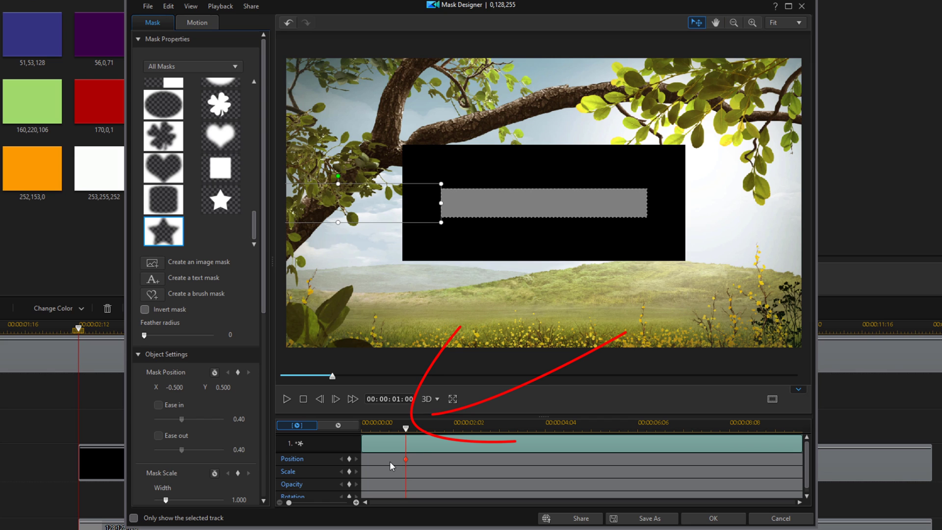
Set the mask's X position to 0.500 at 00:00:09:00 and apply the mask animation to the blue color board
mouse_move(412, 429)
mouse_down()
mouse_move(709, 444)
mouse_move(759, 471)
mouse_up()
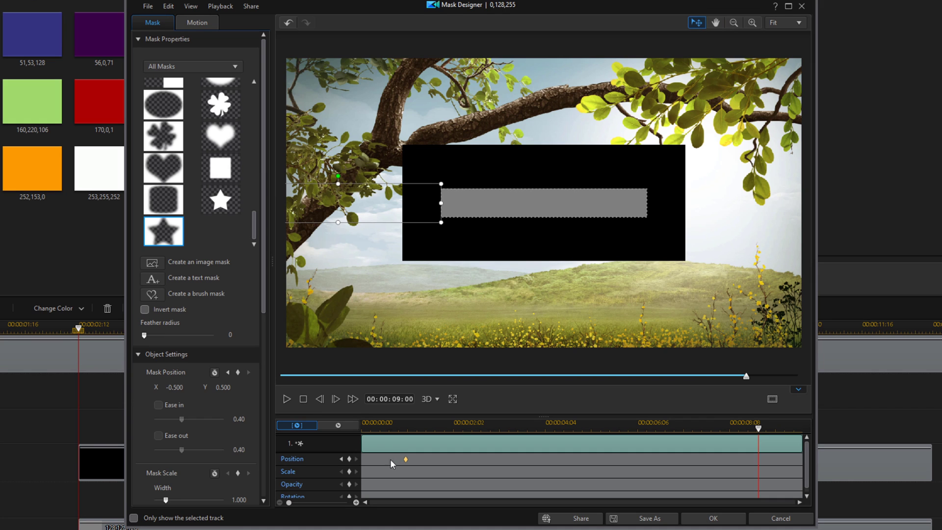
click(183, 387)
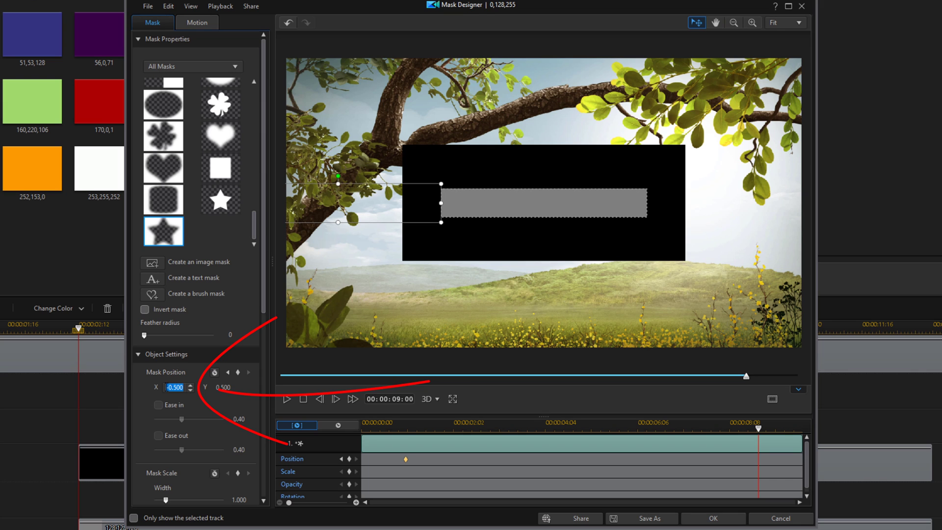
text(0.5)
key(Return)
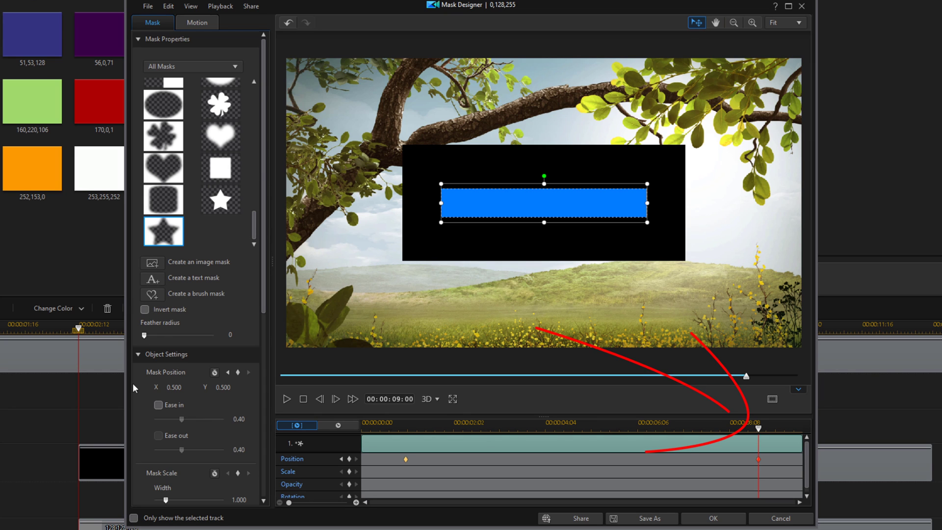
mouse_move(758, 431)
mouse_down()
mouse_move(452, 458)
mouse_move(753, 466)
mouse_up()
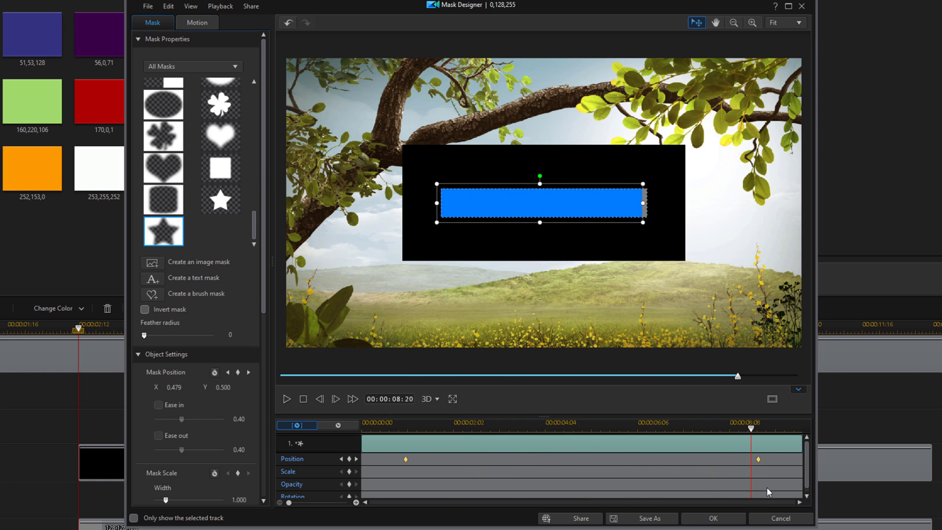
click(758, 459)
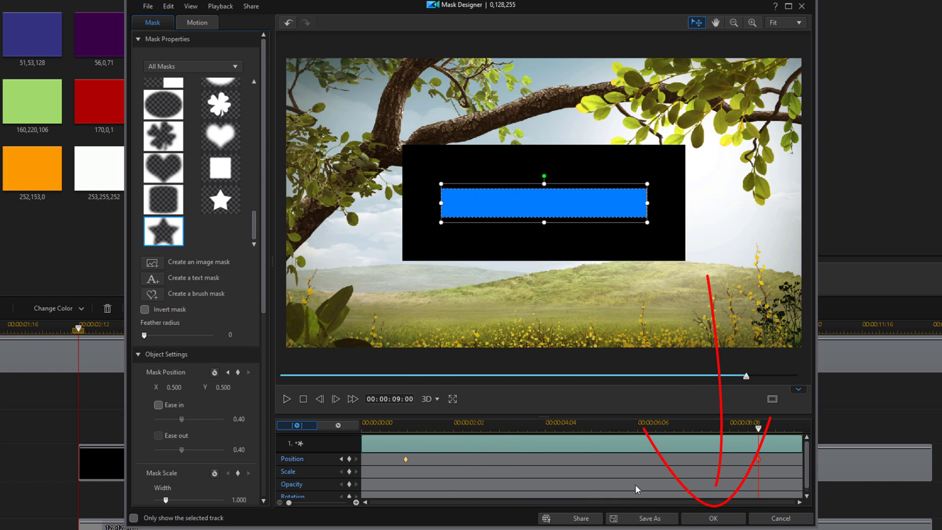
click(712, 519)
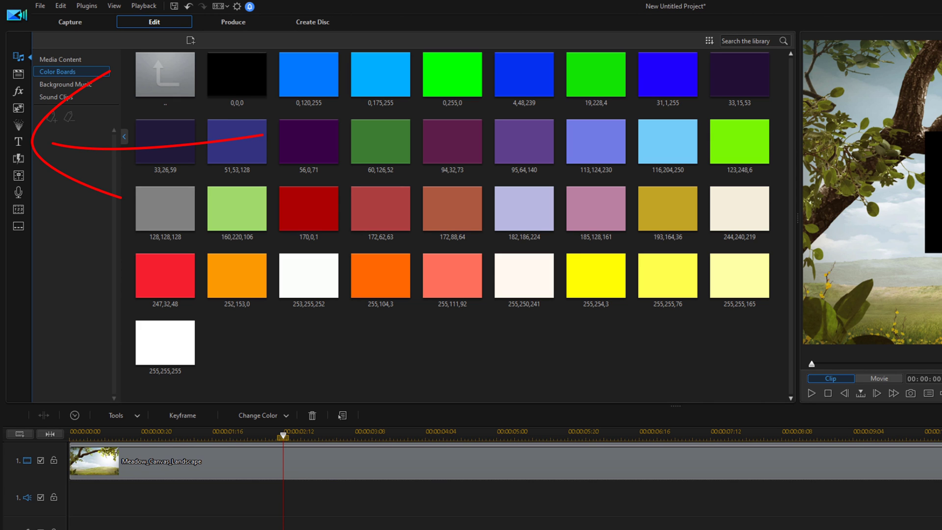
Add the Default text-only title to the title track at 00:00:02:12 and set its duration to 10 seconds
click(17, 143)
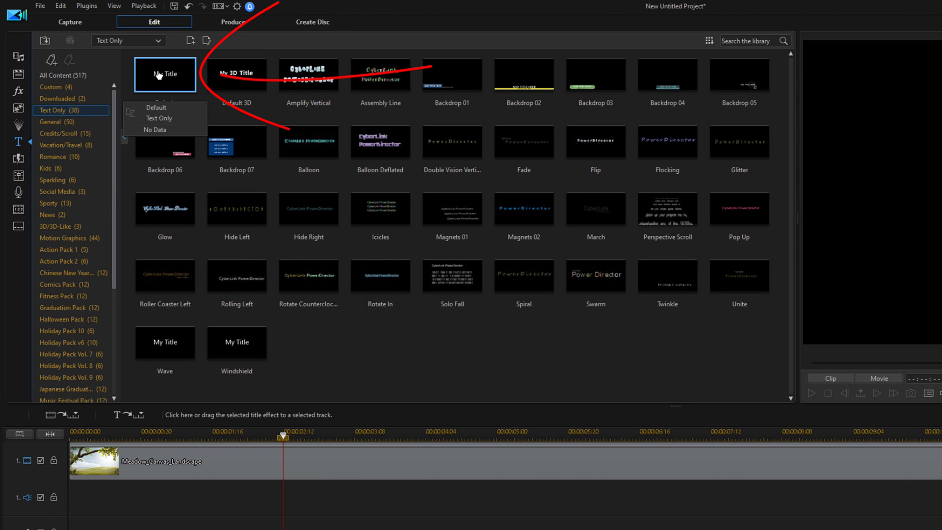
mouse_move(158, 75)
mouse_down()
mouse_move(238, 466)
mouse_move(237, 456)
mouse_move(255, 480)
mouse_move(284, 483)
mouse_up()
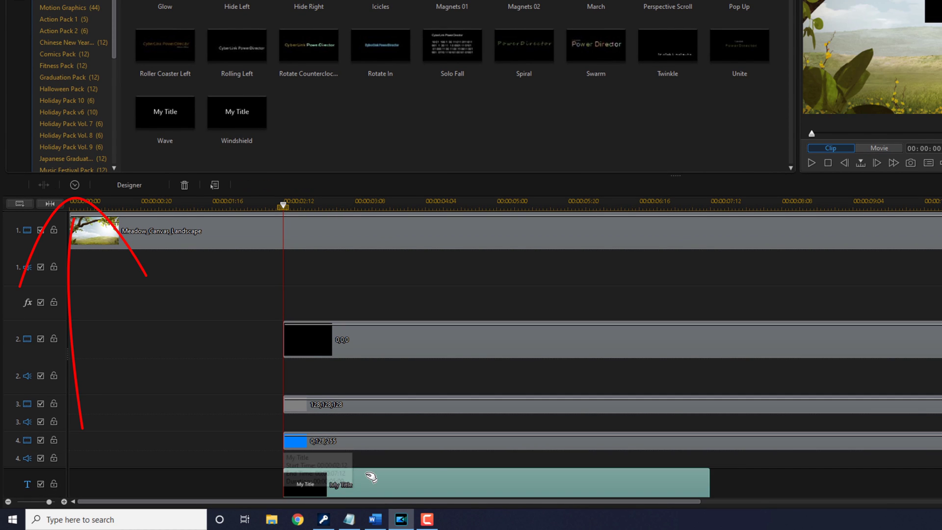
click(75, 185)
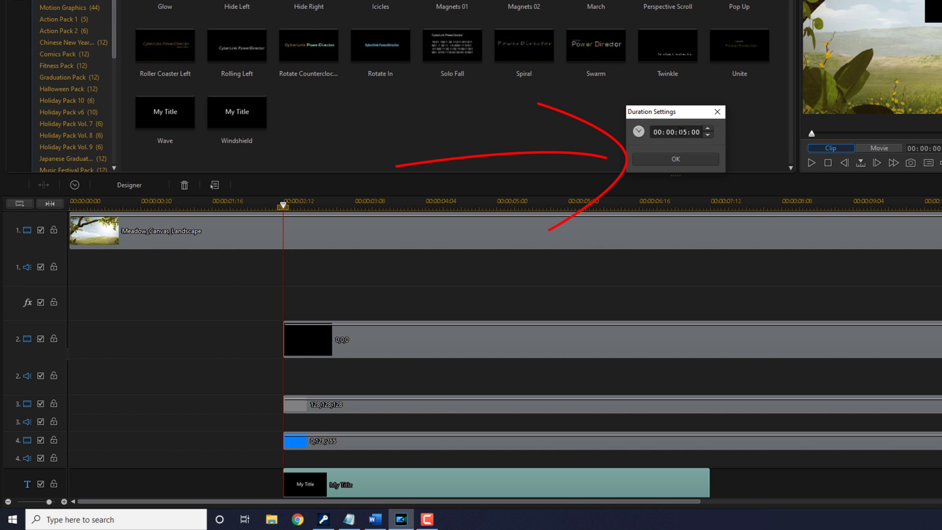
text(10)
key(Return)
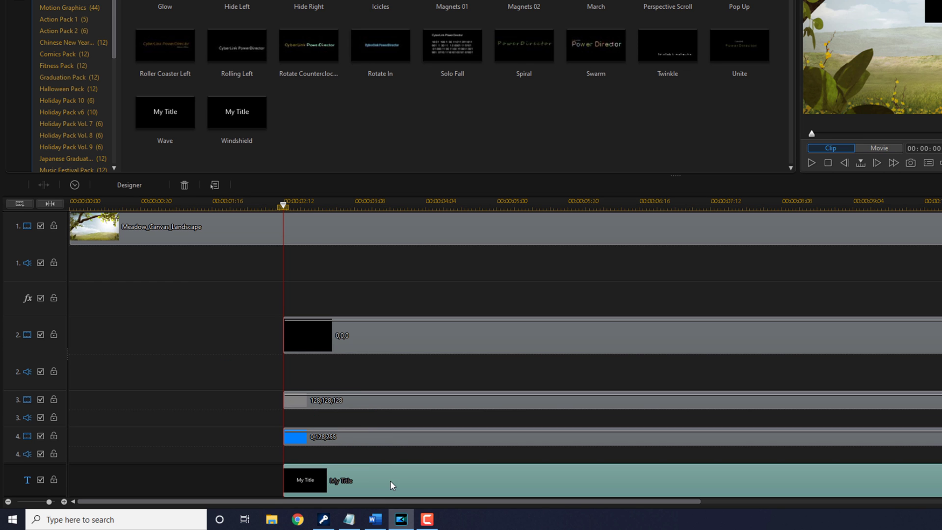
Open the title clip in the Title Designer and replace its text with "Progress"
double_click(395, 483)
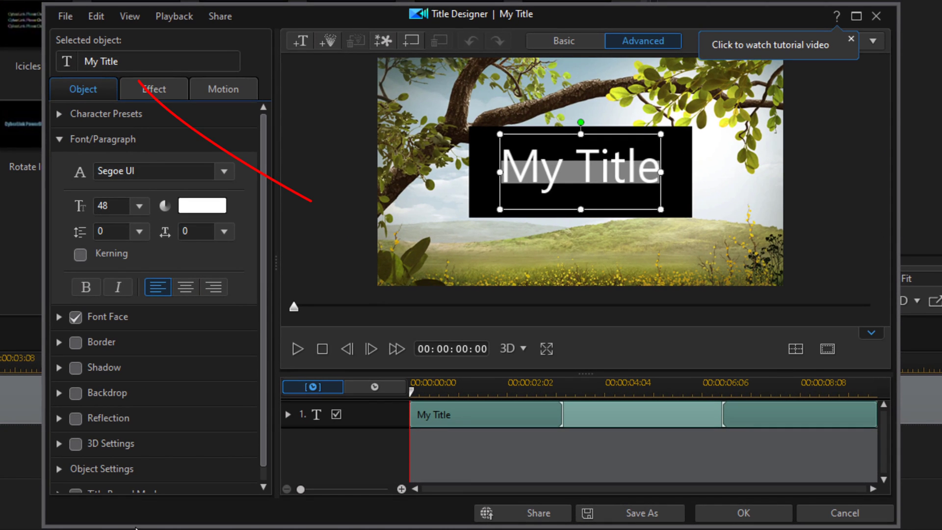
drag(131, 63, 7, 64)
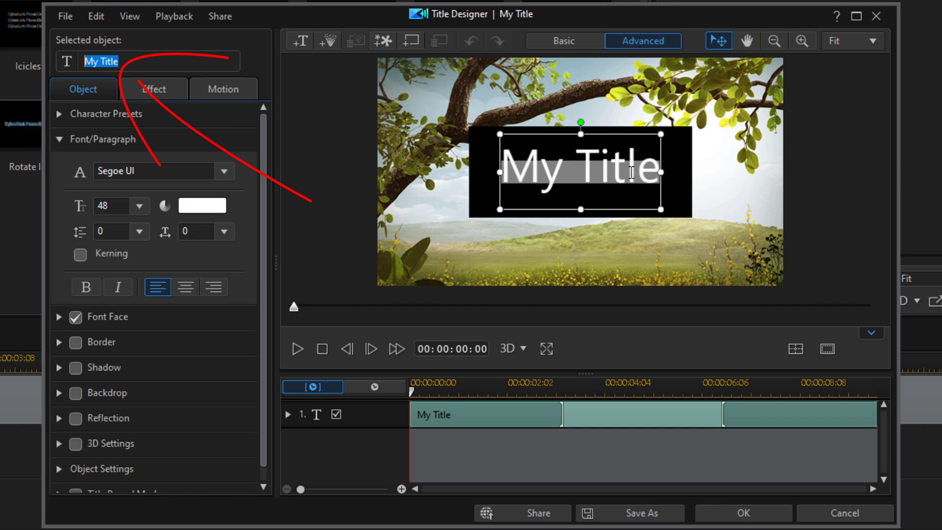
text(Pro)
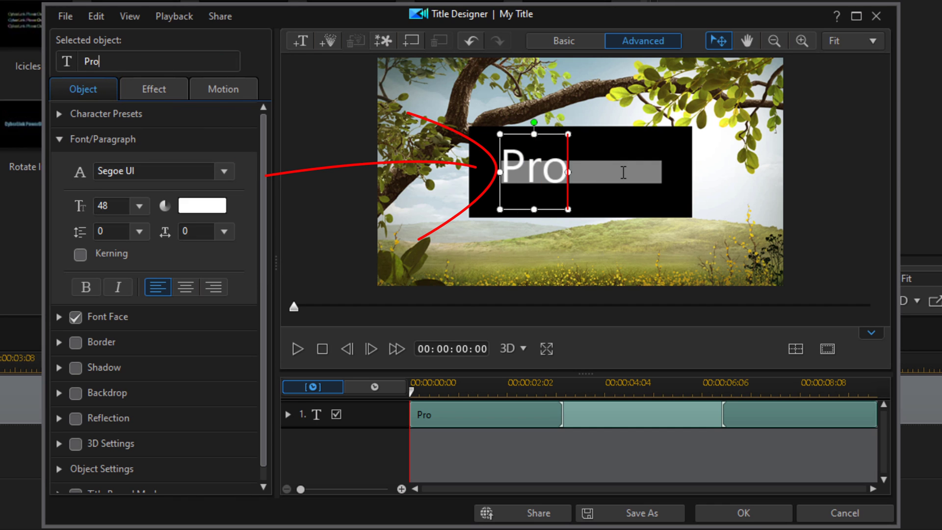
text(gress)
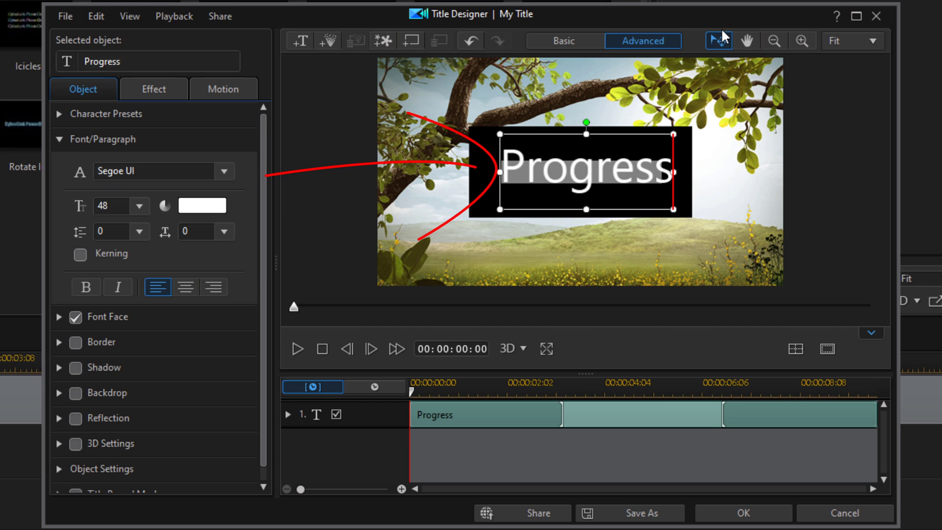
Set the font size of the "Progress" text to 12
double_click(612, 173)
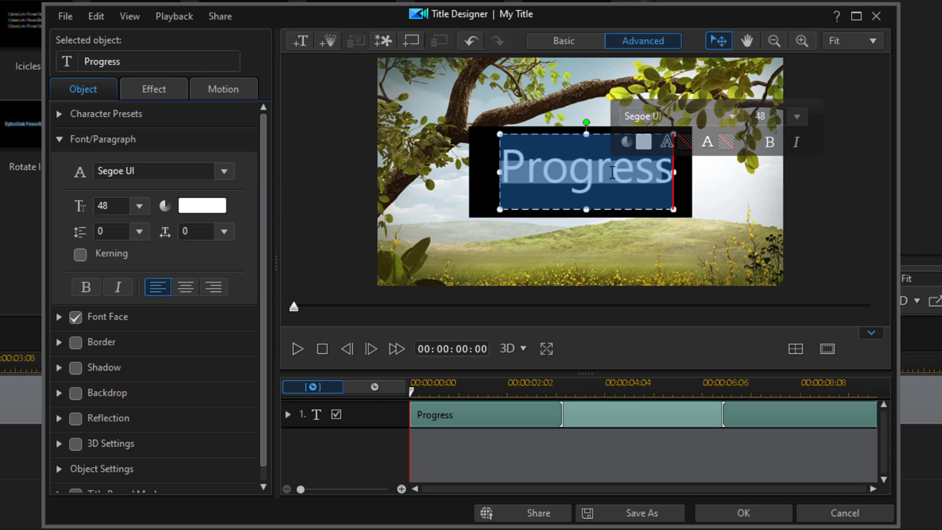
double_click(117, 205)
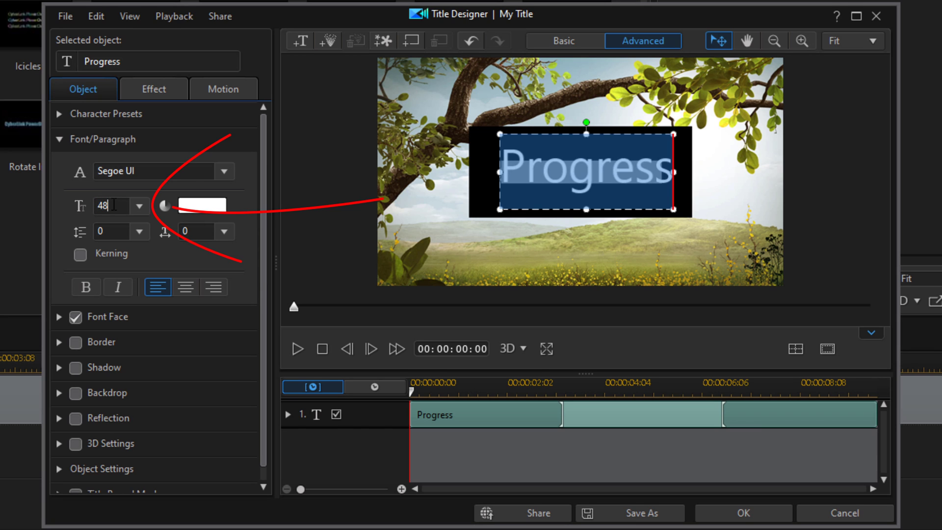
text(12)
key(Return)
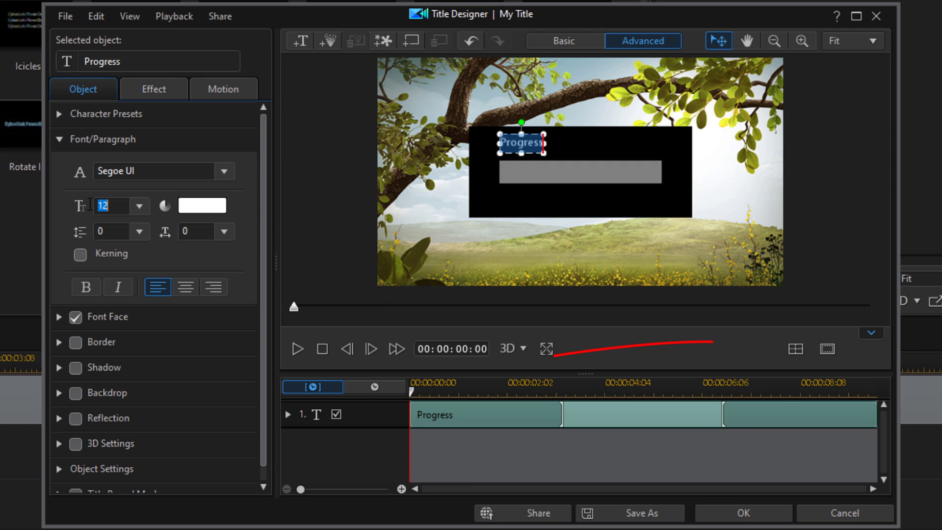
Center the "Progress" text horizontally on the canvas and deselect it
mouse_move(770, 430)
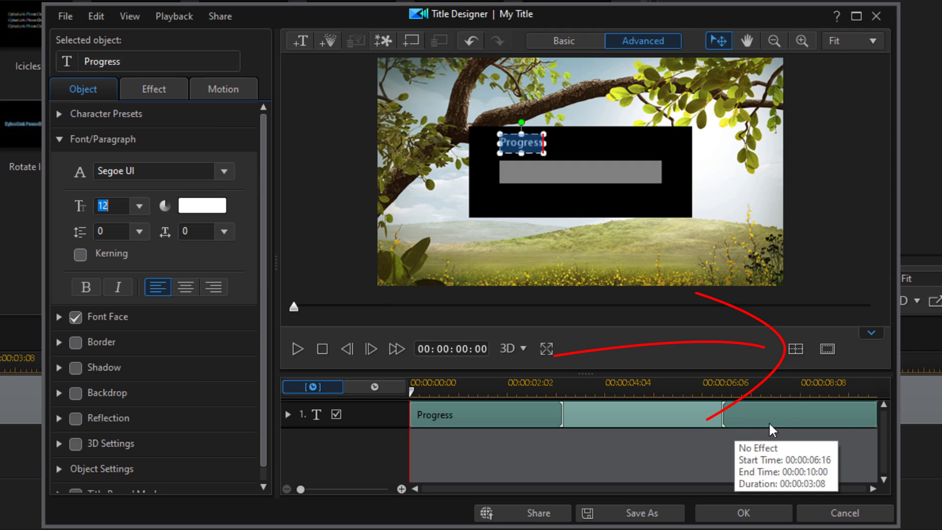
click(796, 348)
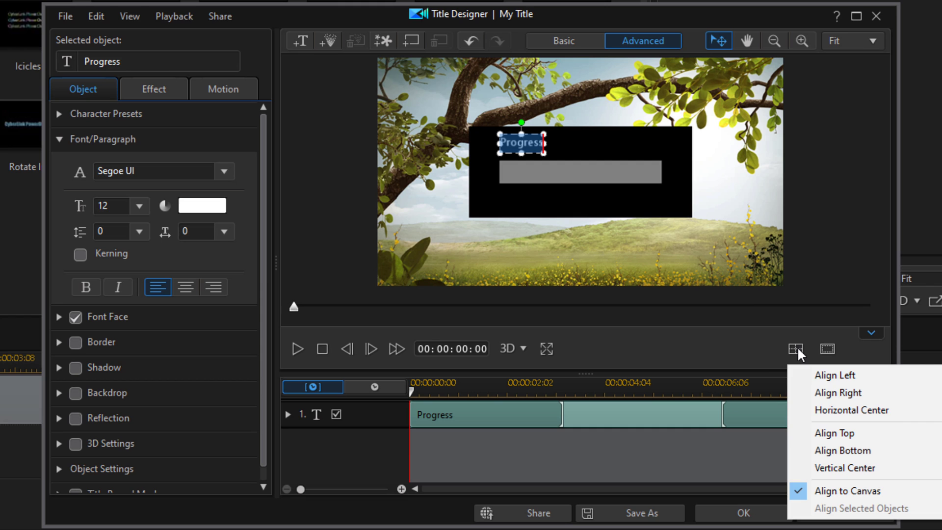
click(829, 410)
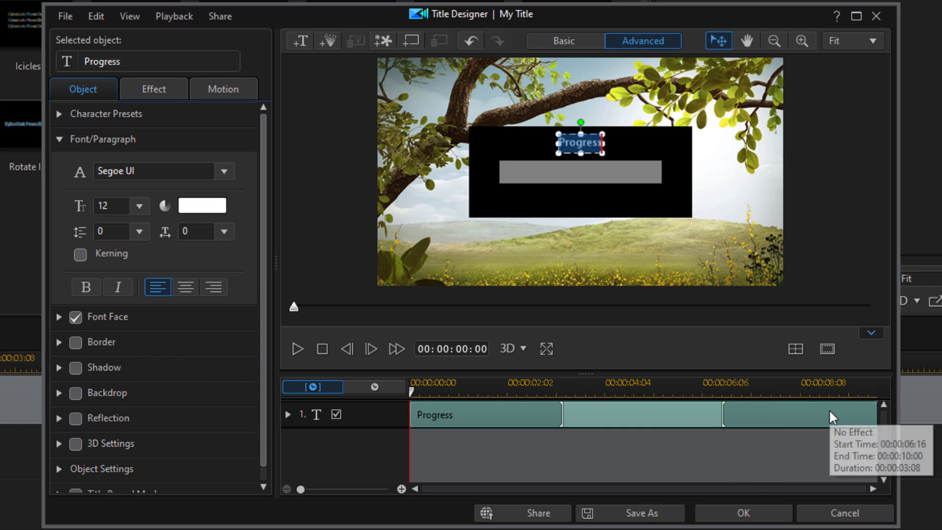
click(323, 165)
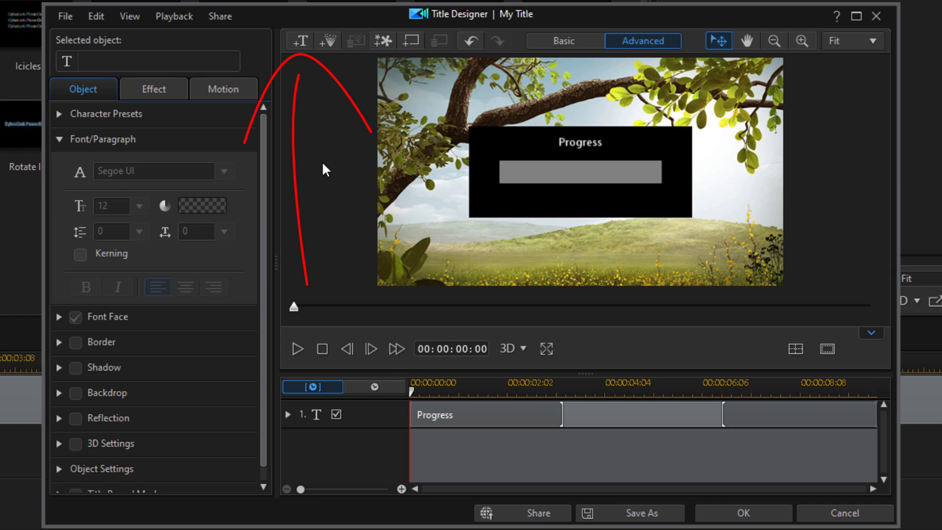
Add a second text object reading "0%" to the title
click(301, 41)
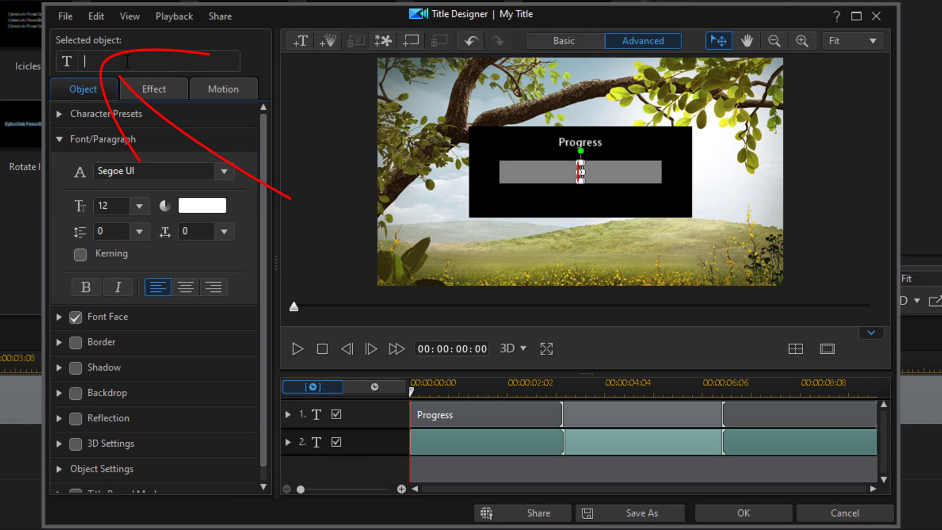
text(0)
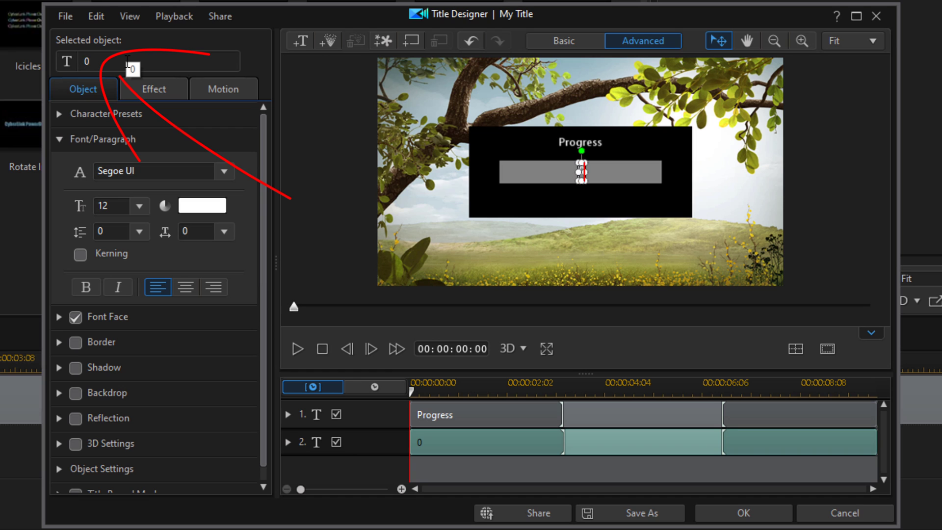
text(%)
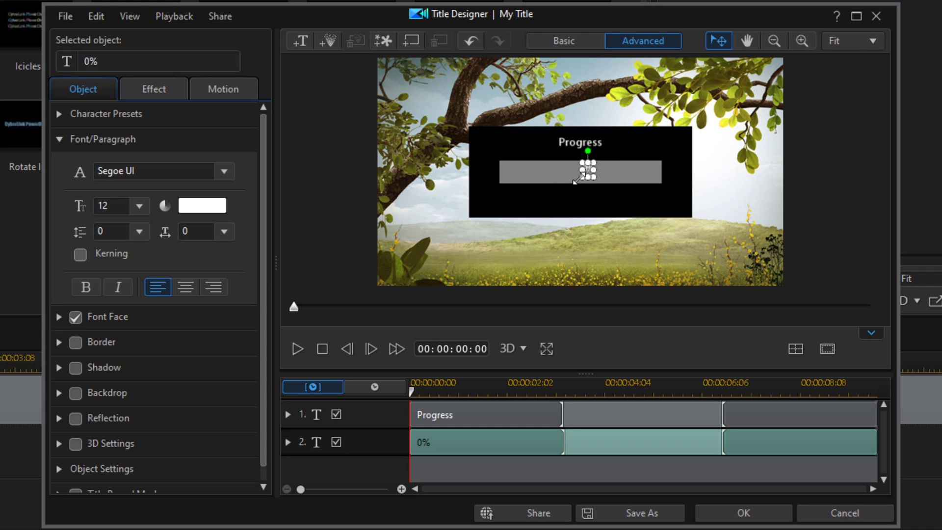
Move the "0%" text onto the black board just left of the gray bar, vertically aligned with the bar, and deselect it
key(Left)
key(Left)
key(Left)
key(Left)
key(Left)
key(Left)
key(Left)
key(Left)
key(Left)
key(Left)
key(Left)
key(Left)
key(Left)
key(Left)
key(Left)
key(Left)
key(Left)
key(Left)
key(Left)
key(Left)
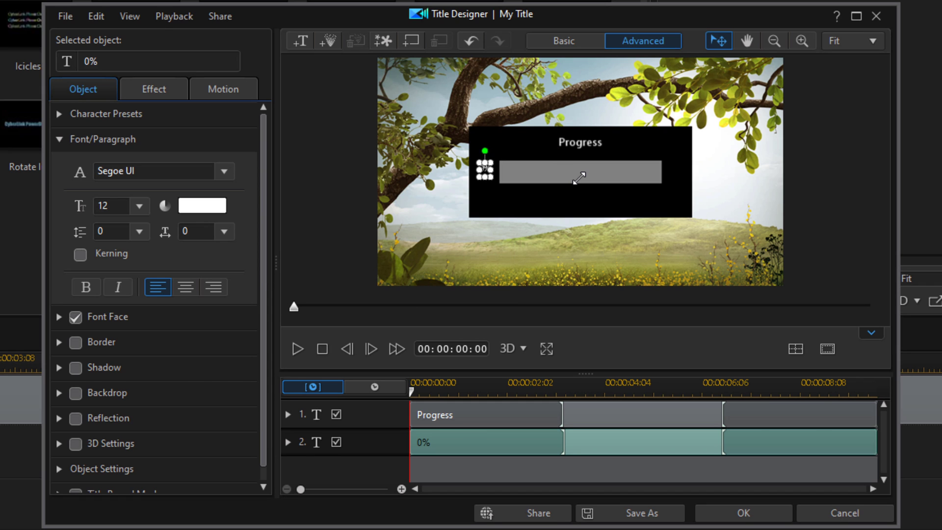
key(Down)
click(642, 197)
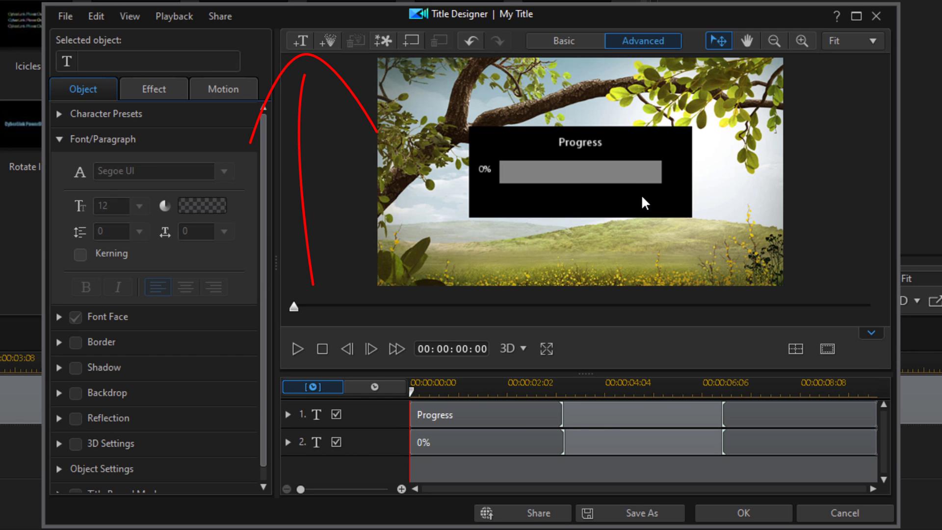
Add a third text object reading "100%" to the title
click(301, 45)
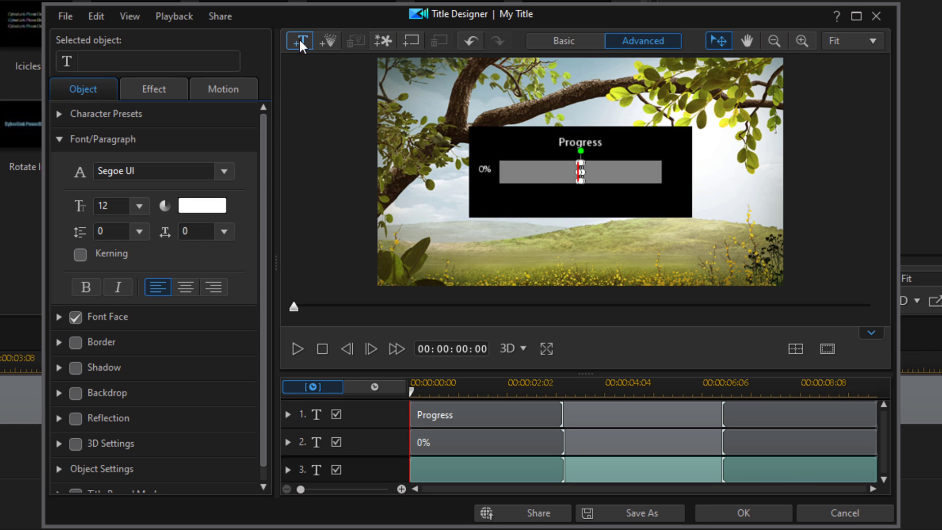
text(1)
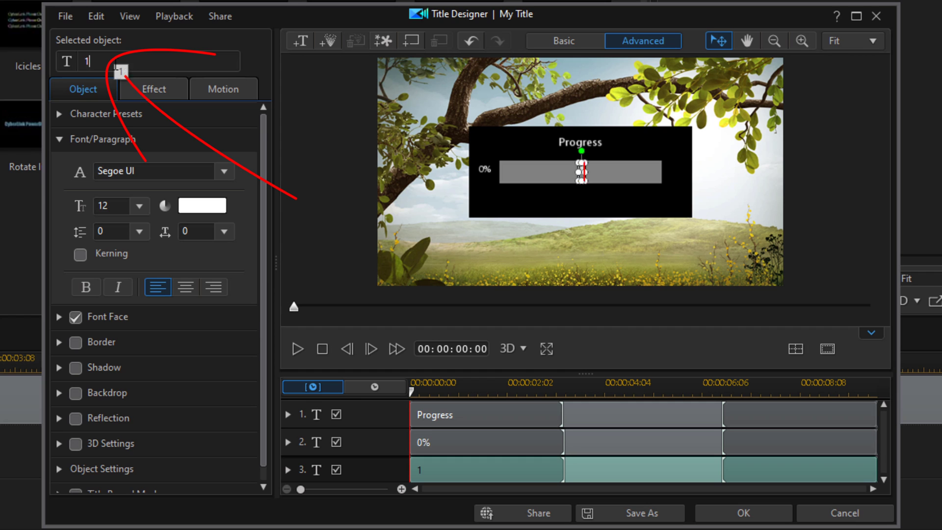
text(00%)
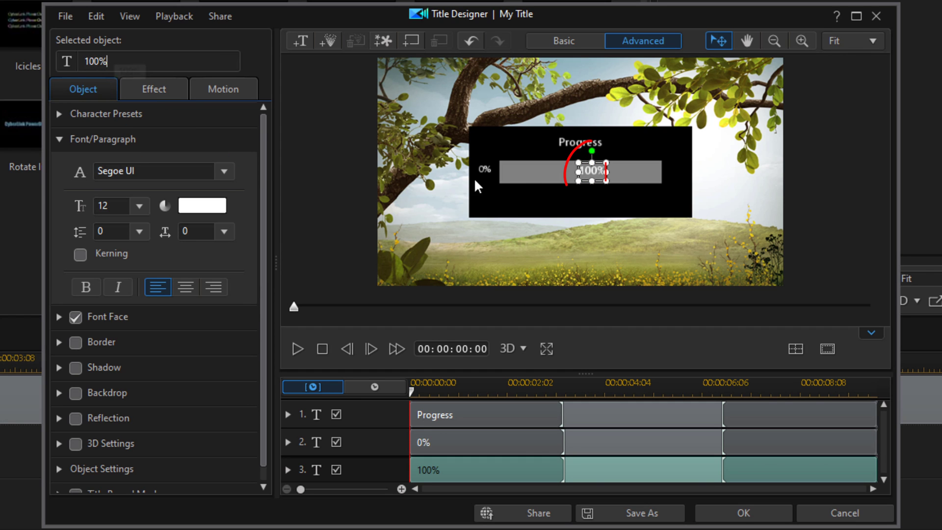
Move the "100%" text onto the black board just right of the gray bar and deselect it
drag(576, 184, 577, 184)
key(Right)
key(Right)
key(Right)
key(Right)
key(Right)
key(Right)
key(Right)
key(Right)
key(Right)
key(Right)
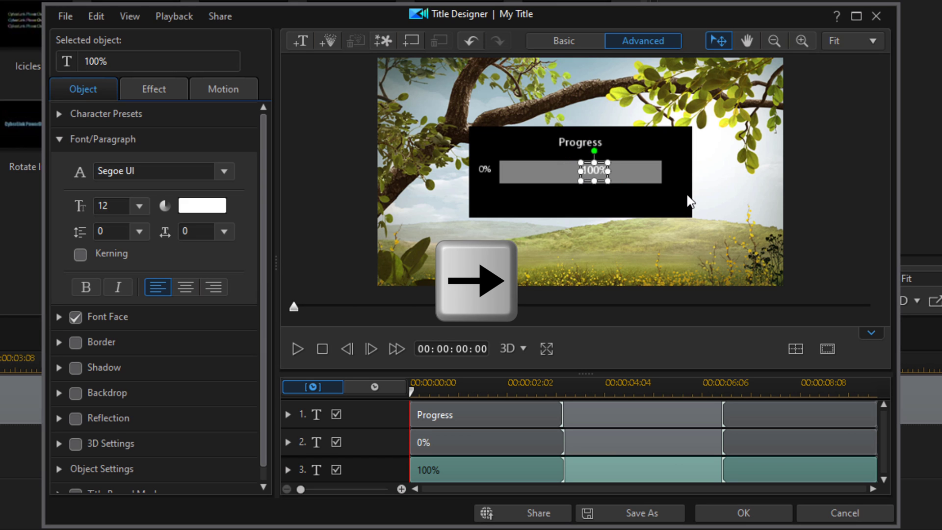
key(Right)
key(Right)
key(Right)
key(Right)
key(Right)
key(Right)
key(Right)
key(Right)
key(Right)
key(Right)
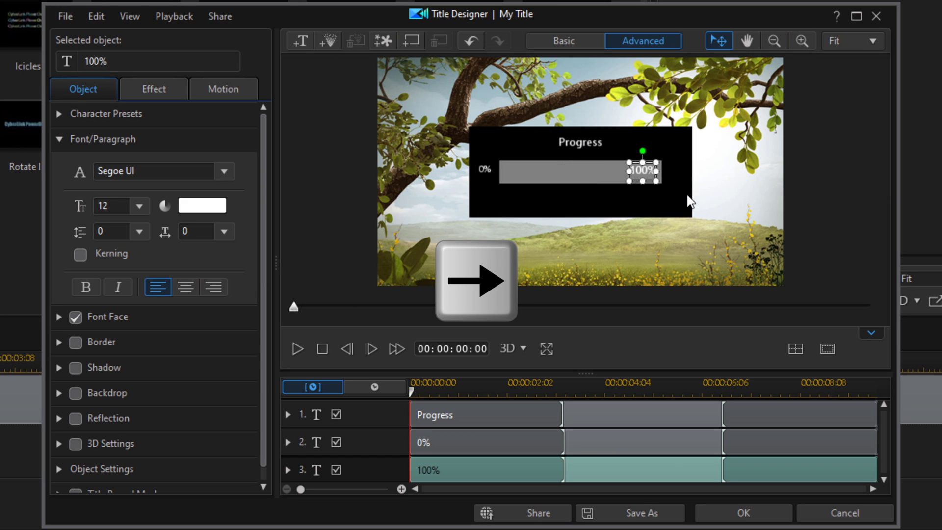
key(Right)
key(Right)
key(Right)
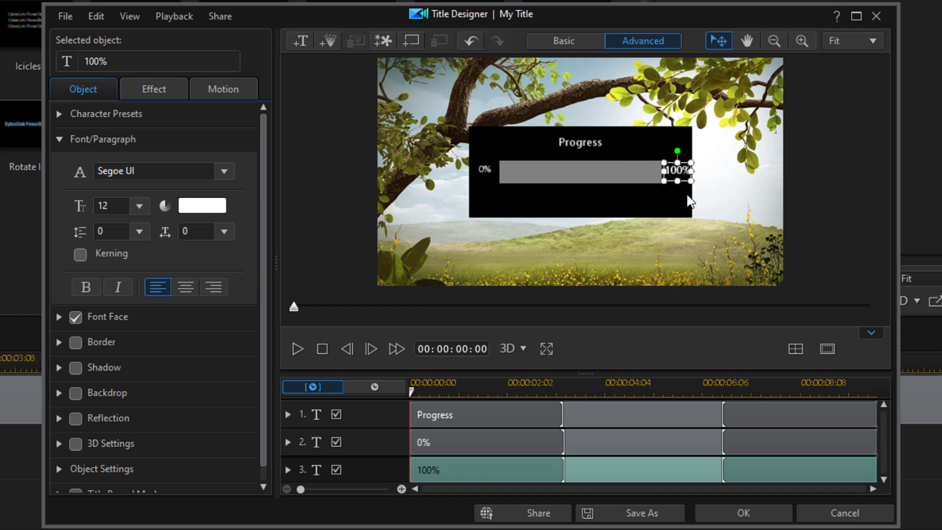
click(627, 218)
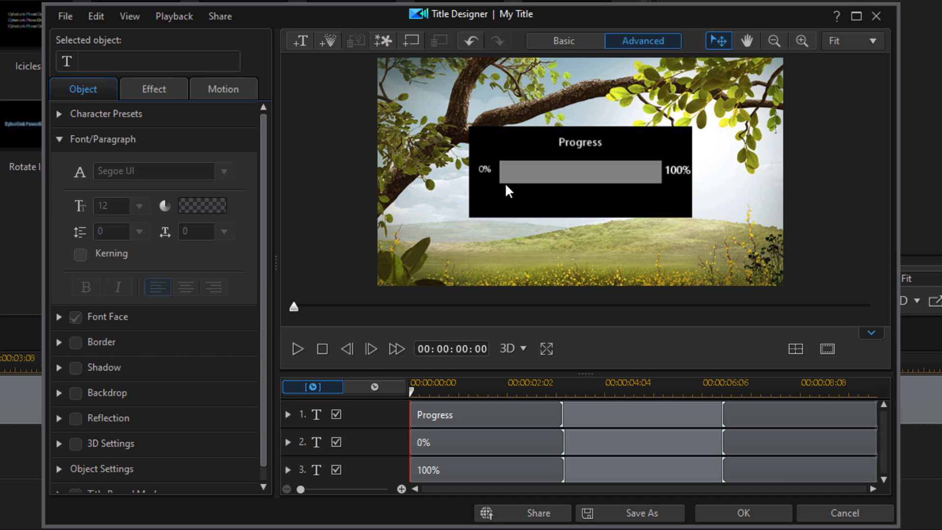
Fine-tune the "0%" and "100%" labels so they fit evenly beside the gray bar, and apply the title changes
click(484, 169)
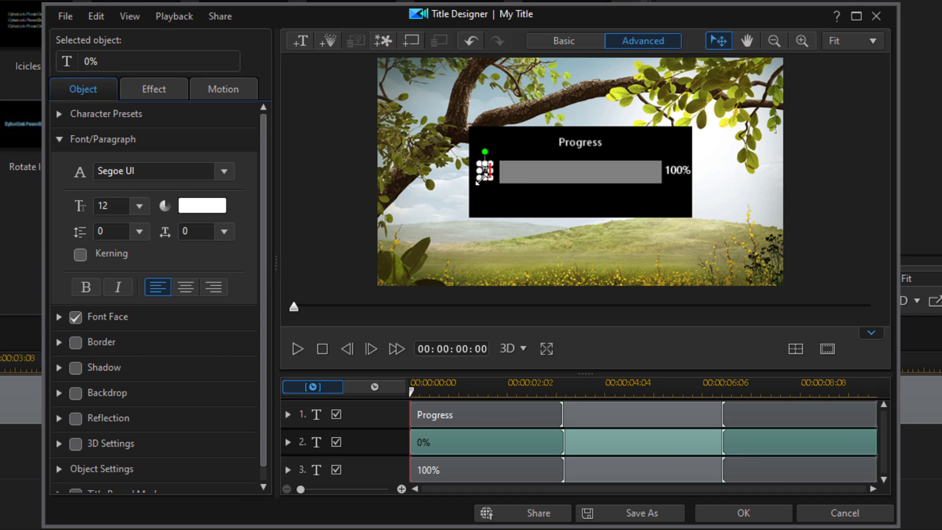
drag(477, 180, 475, 180)
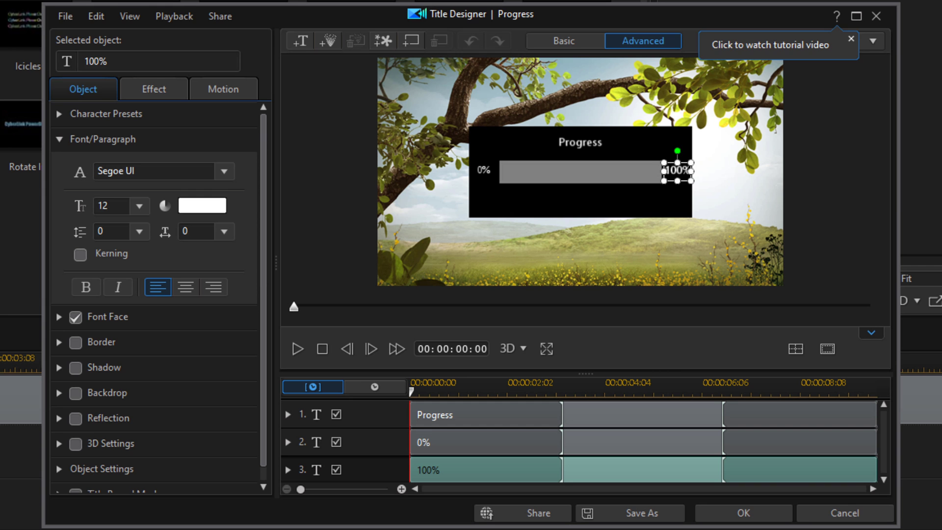
click(665, 442)
click(733, 514)
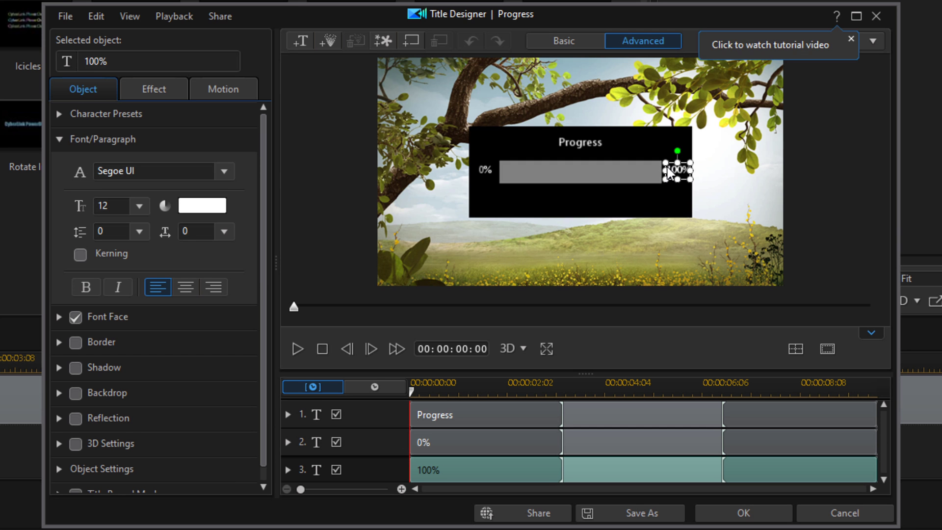
drag(667, 171, 661, 181)
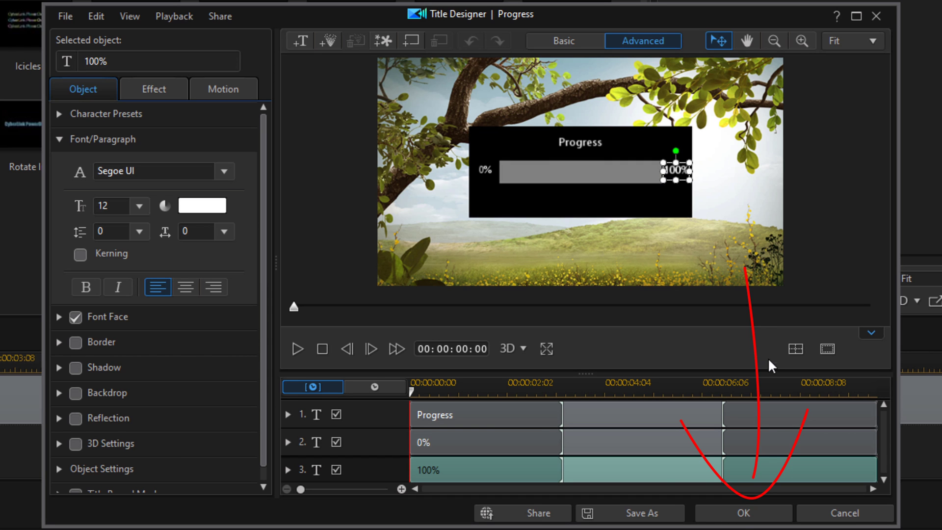
click(742, 512)
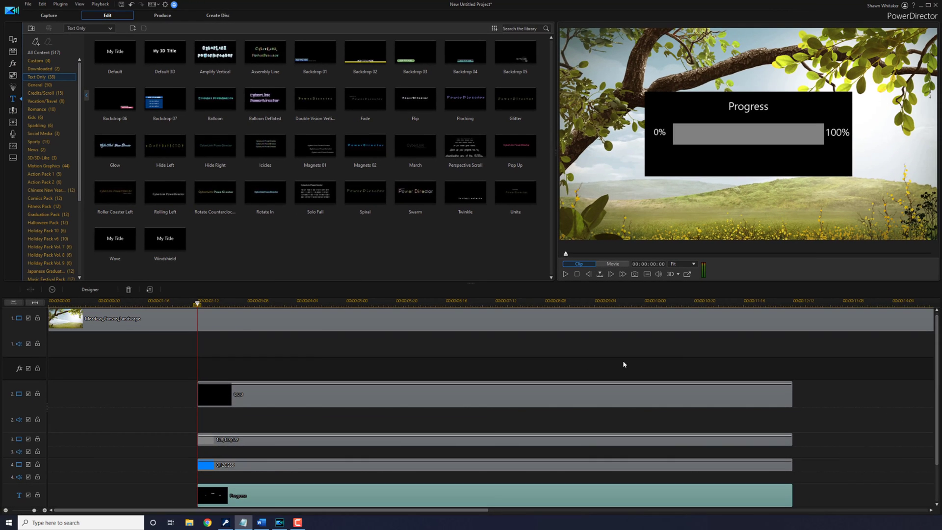
Play the whole movie from the beginning of the timeline to check the progress bar animation
key(Home)
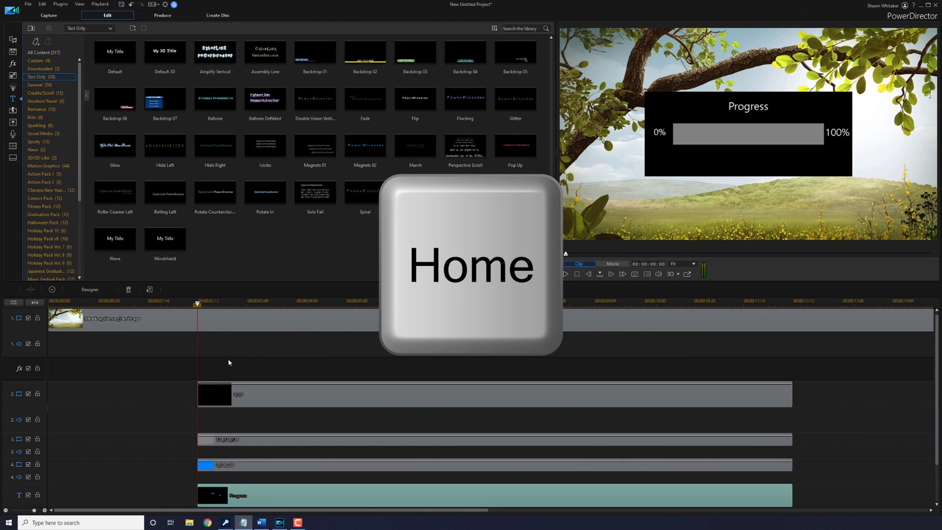
click(209, 354)
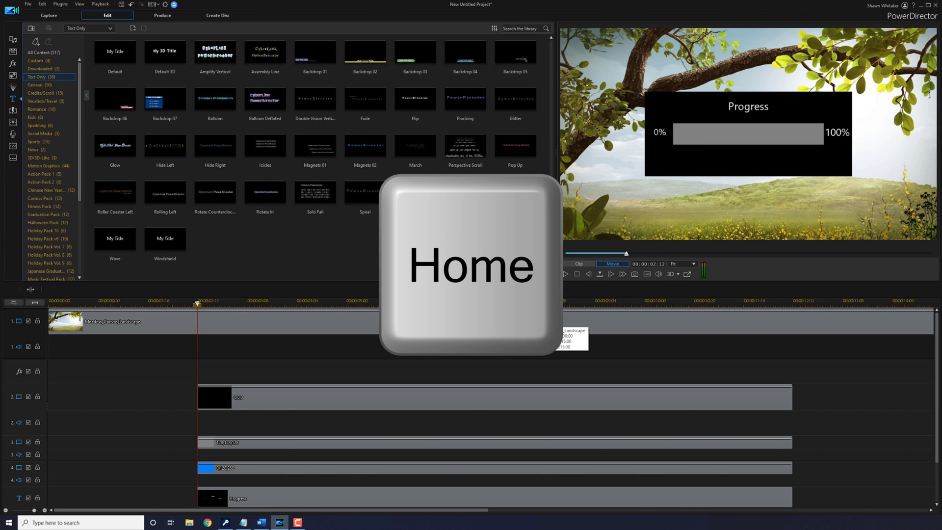
key(Home)
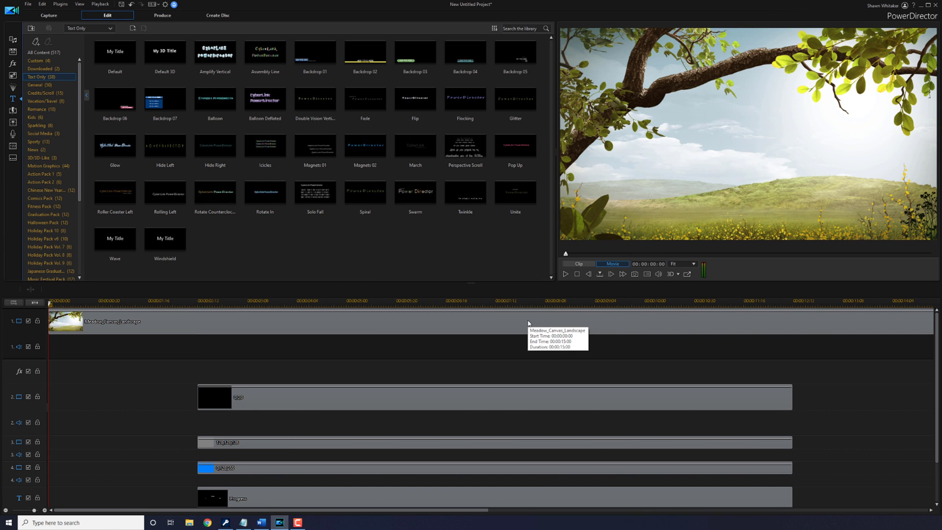
click(565, 274)
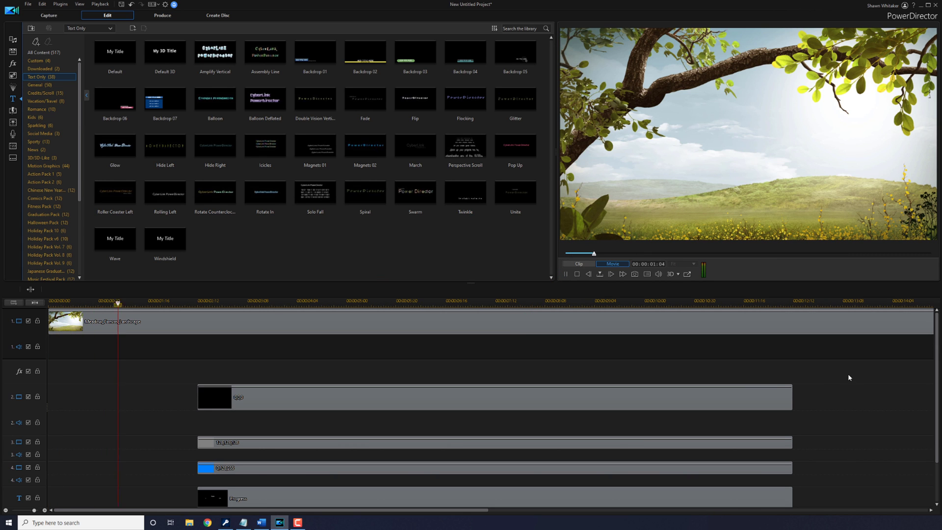